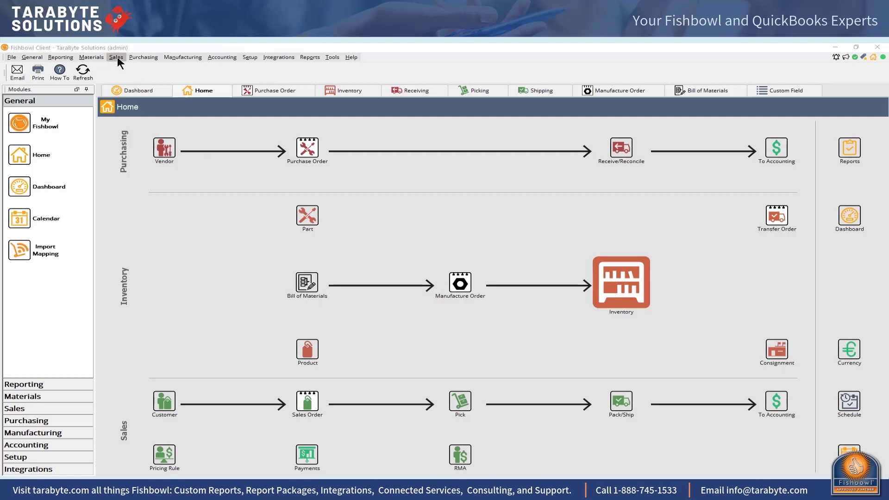
- Filter the part list to the Inventory type and view the account settings of part P701, High Efficiency Pedals
left_click(93, 56)
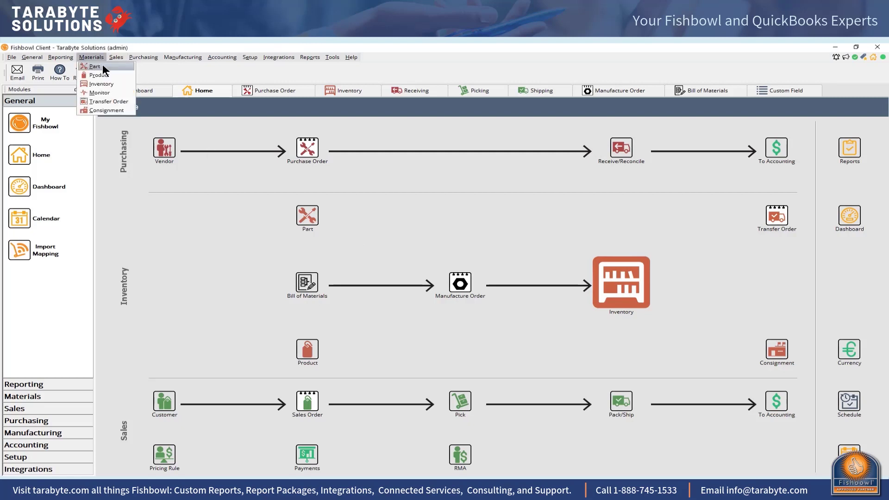
left_click(103, 66)
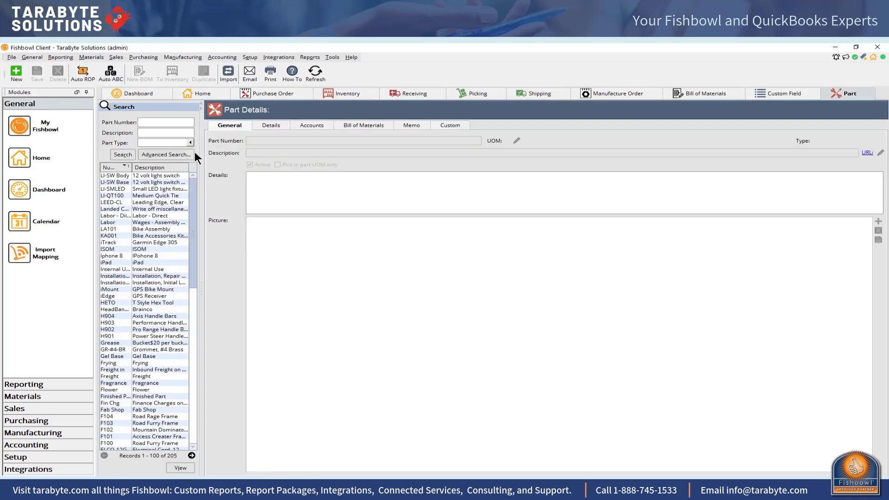
left_click(188, 142)
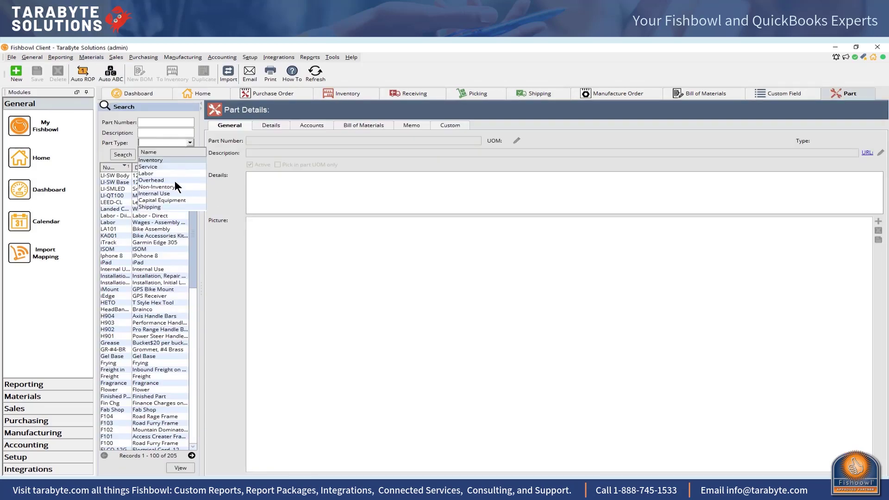
left_click(160, 160)
left_click(144, 209)
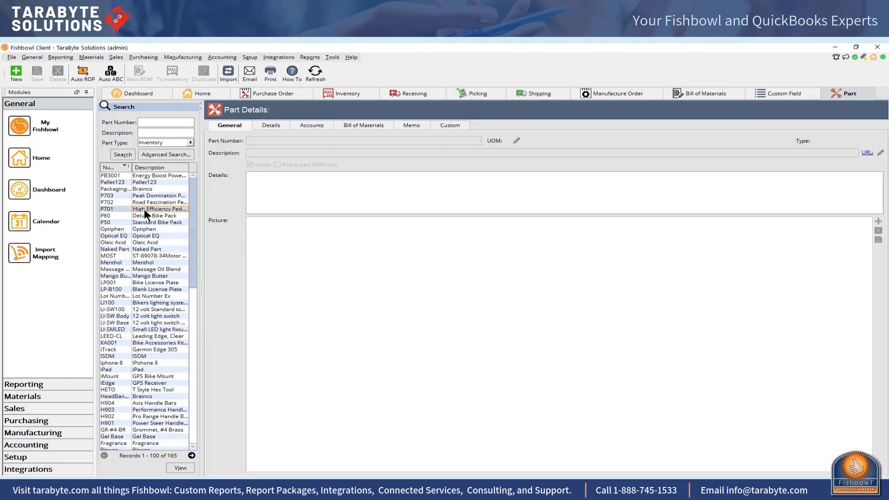
left_click(320, 124)
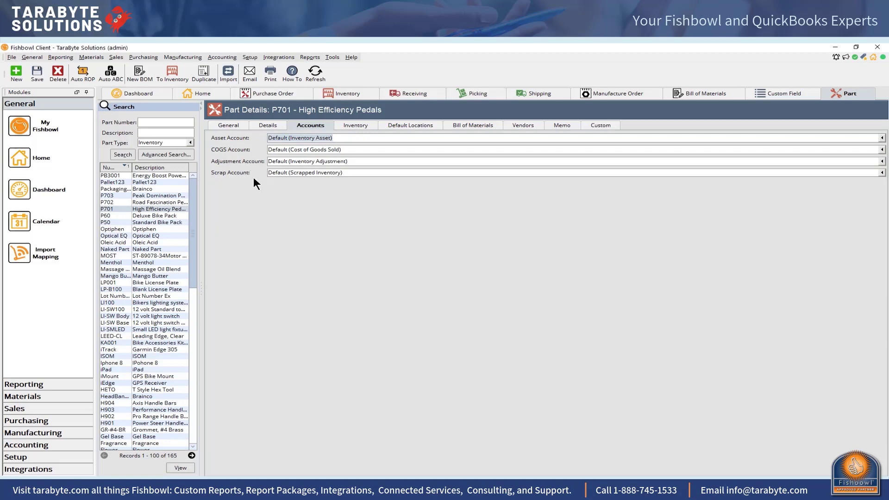
- Copy the part number P701 from the part's general information
left_click(237, 126)
left_click_drag(274, 141, 228, 143)
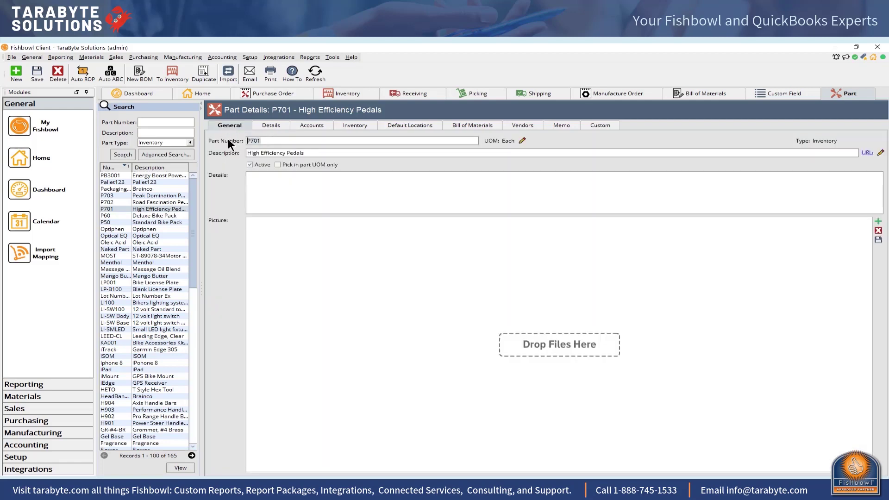
right_click(253, 142)
left_click(268, 154)
- Search the products for number P701 and view the details of the High Efficiency Pedals product, including its income account
left_click(105, 56)
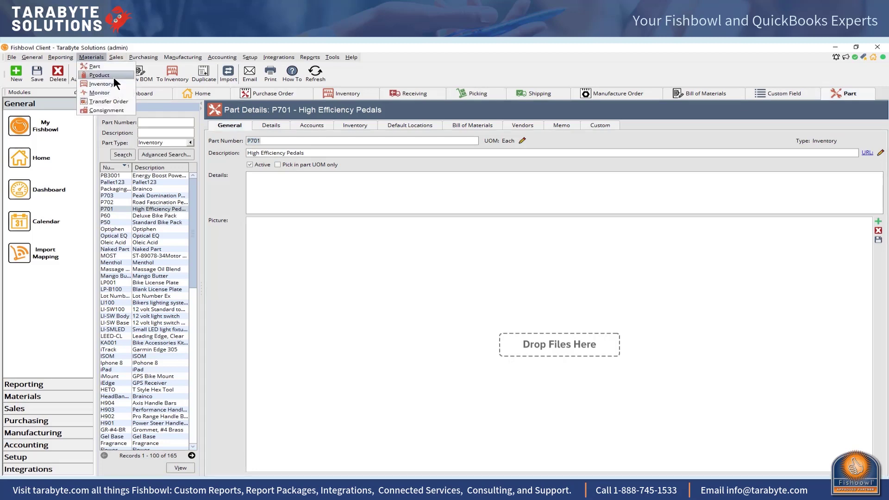
key("Return")
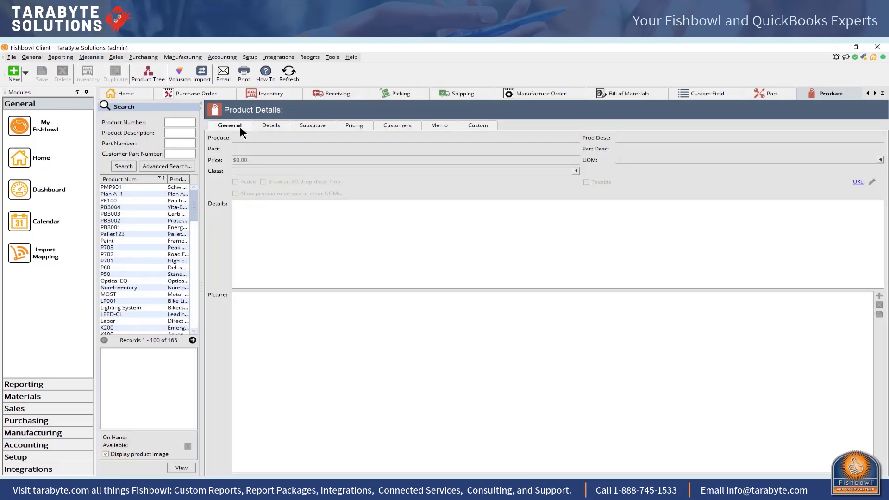
right_click(169, 122)
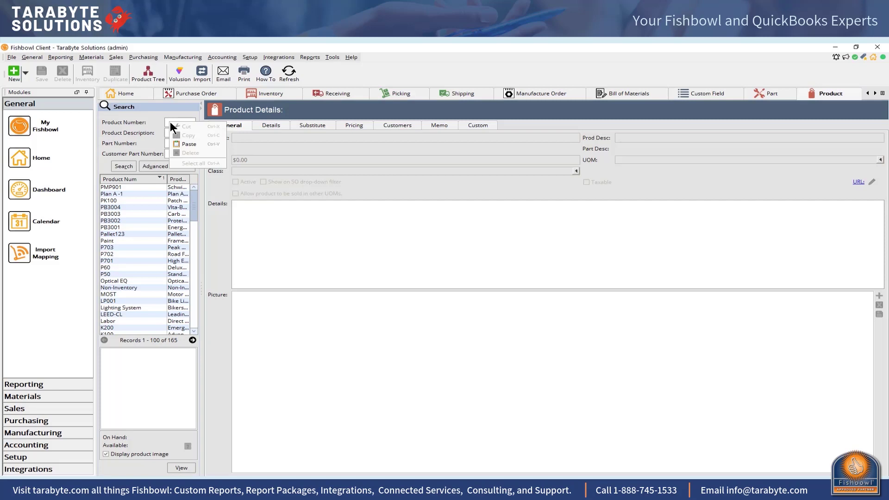
left_click(185, 144)
left_click(132, 169)
left_click(187, 187)
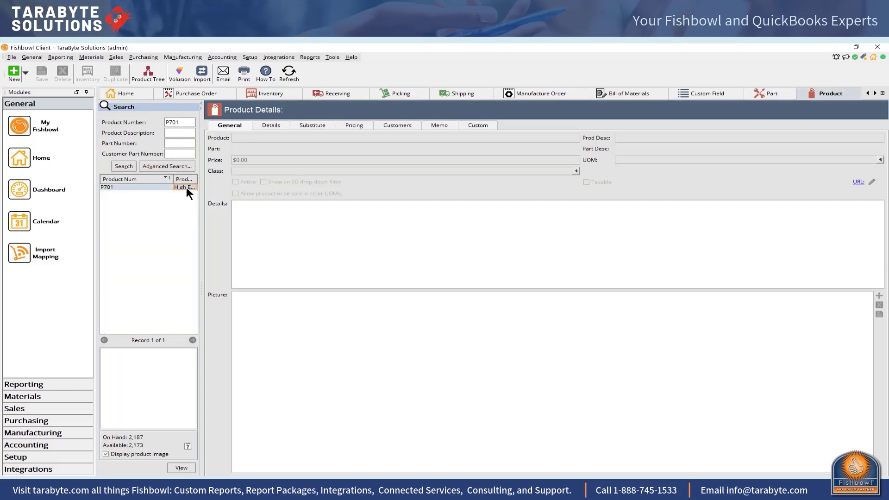
left_click(277, 124)
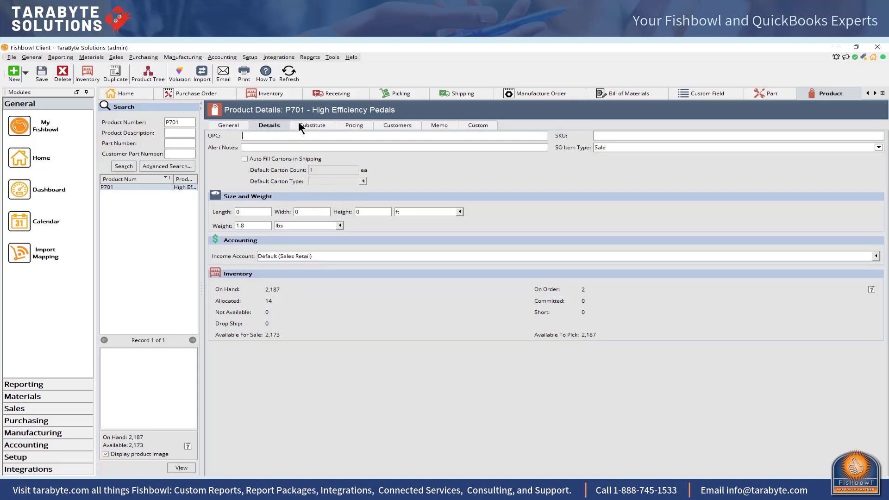
- Return to part P701 and review its details and its asset, COGS, adjustment and scrap accounts
left_click(271, 92)
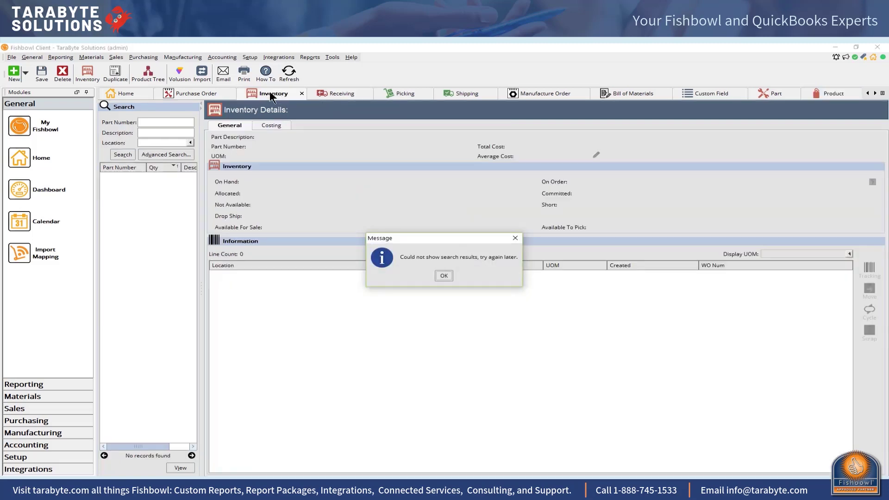
left_click(443, 276)
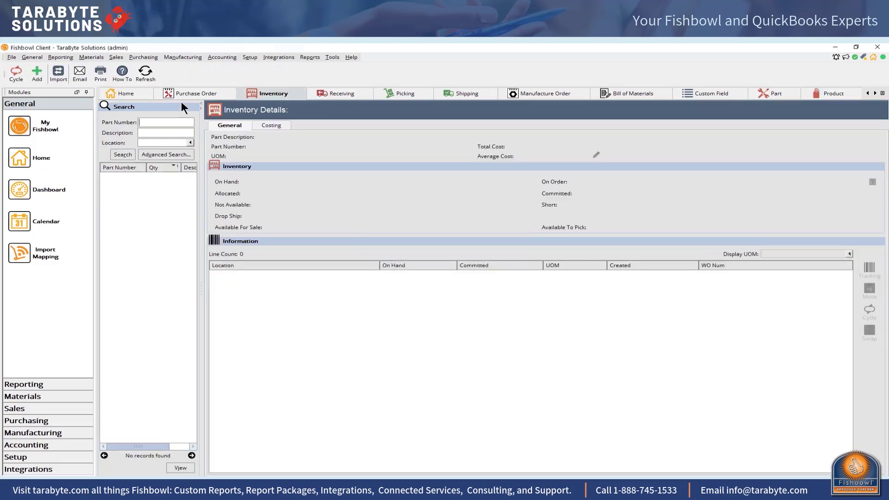
left_click(762, 95)
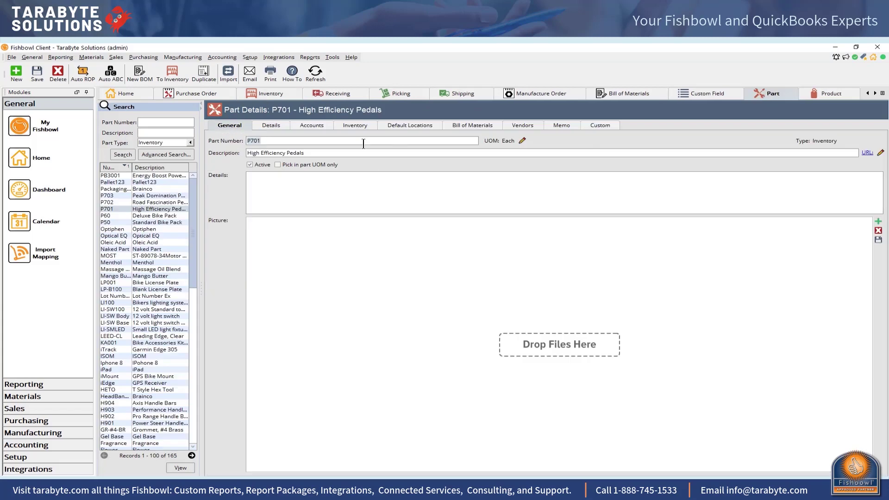
left_click(280, 124)
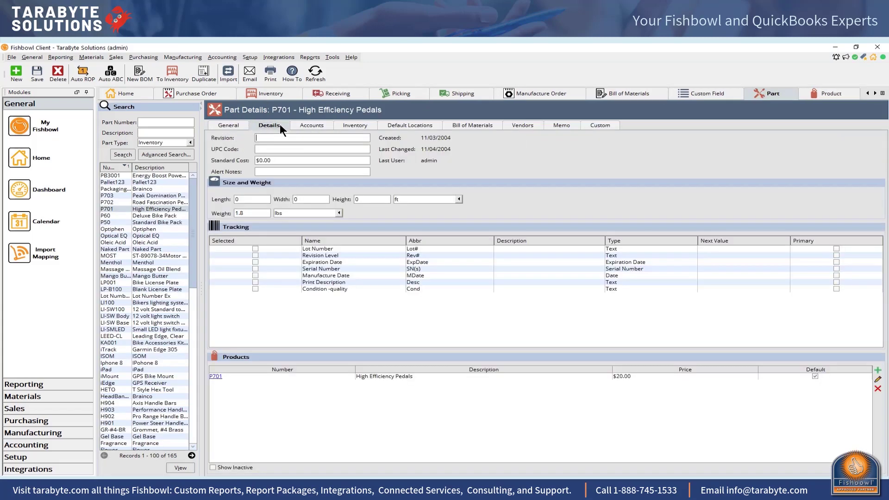
left_click(318, 123)
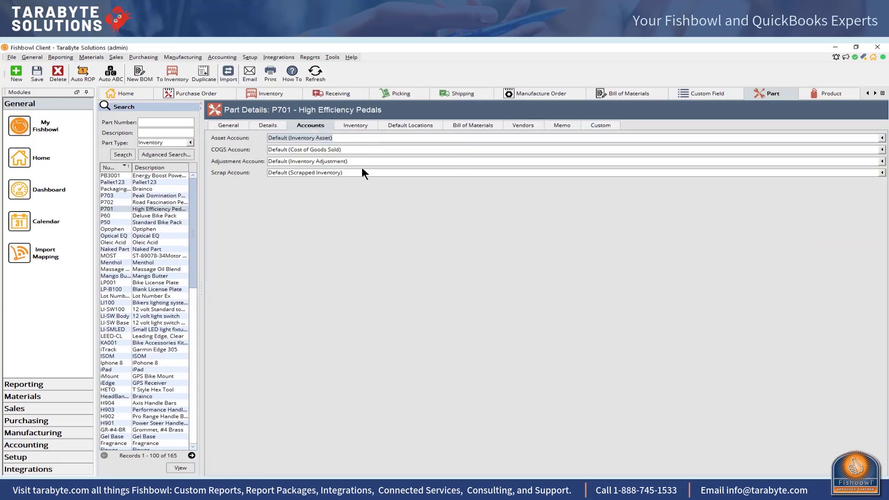
mouse_move(362, 176)
- Filter the part list to the Service type and open the Rental part RR-09011
left_click(190, 142)
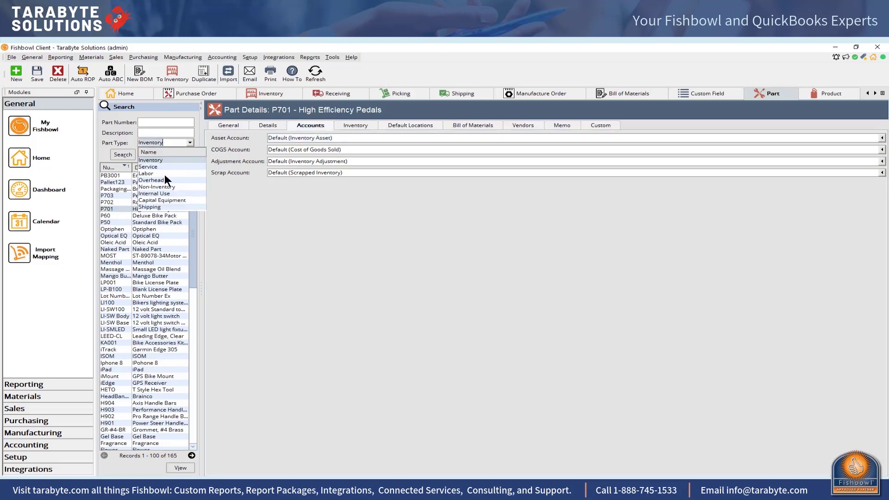
left_click(163, 167)
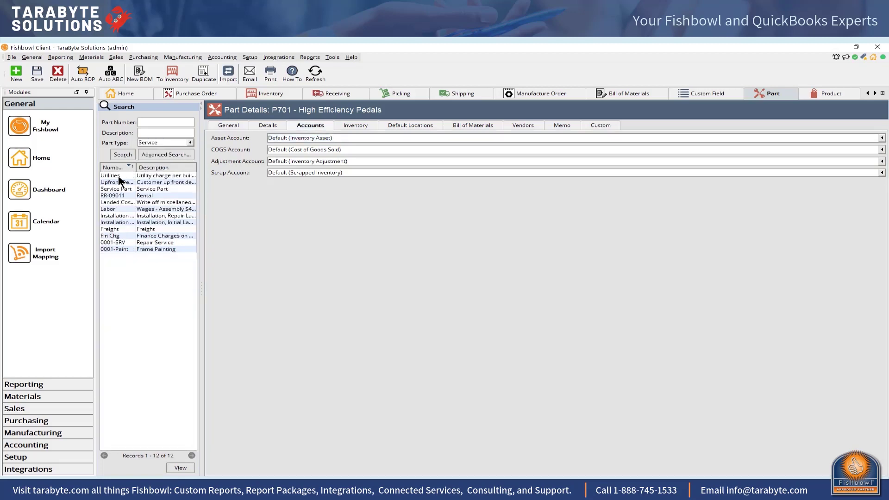
left_click(143, 195)
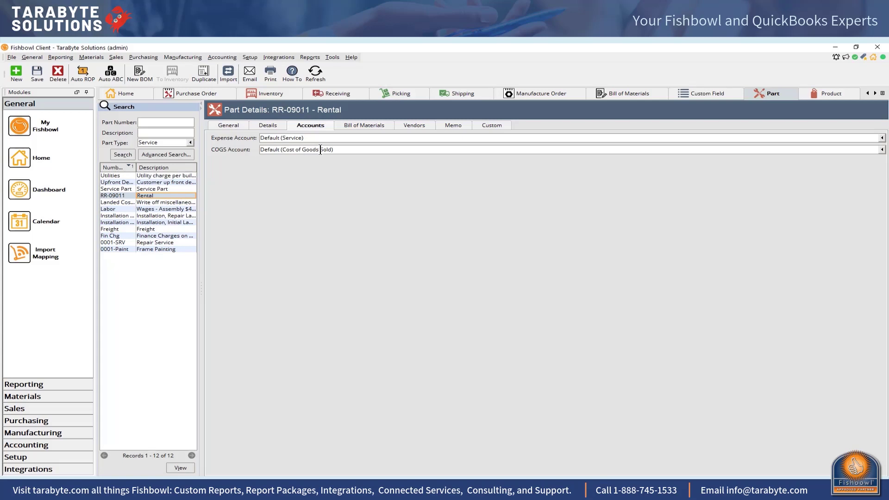
- Examine the Rental part's expense and COGS accounts, and open its linked product from the part details
left_click(347, 138)
left_click(348, 139)
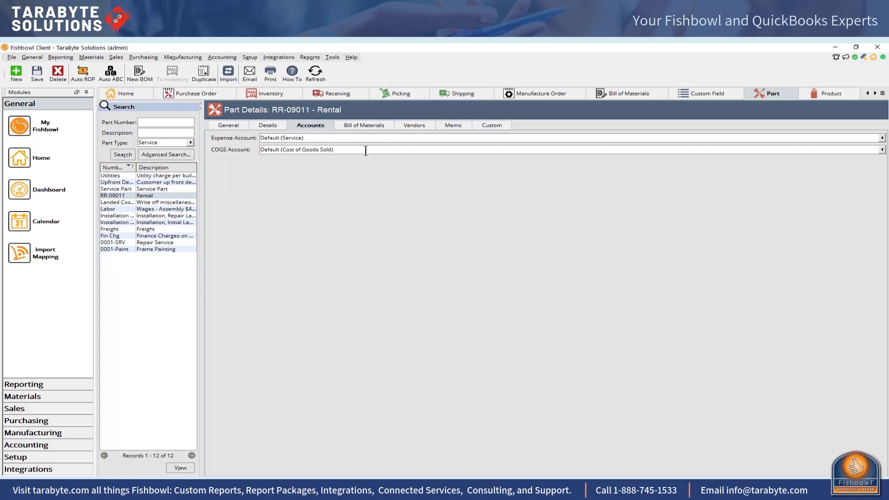
left_click(365, 151)
left_click(365, 151)
left_click(260, 124)
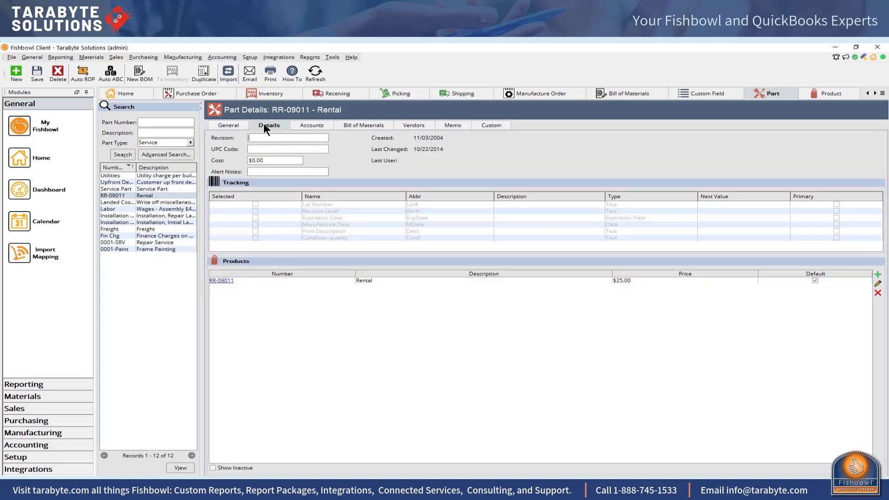
left_click(220, 280)
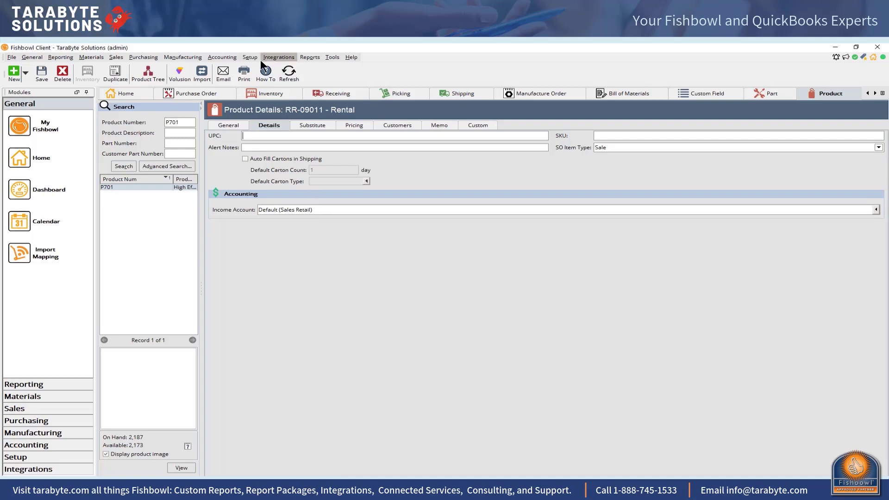
- Run the Default Account Mapping report from the company's Accounting reports with its default options
left_click(222, 57)
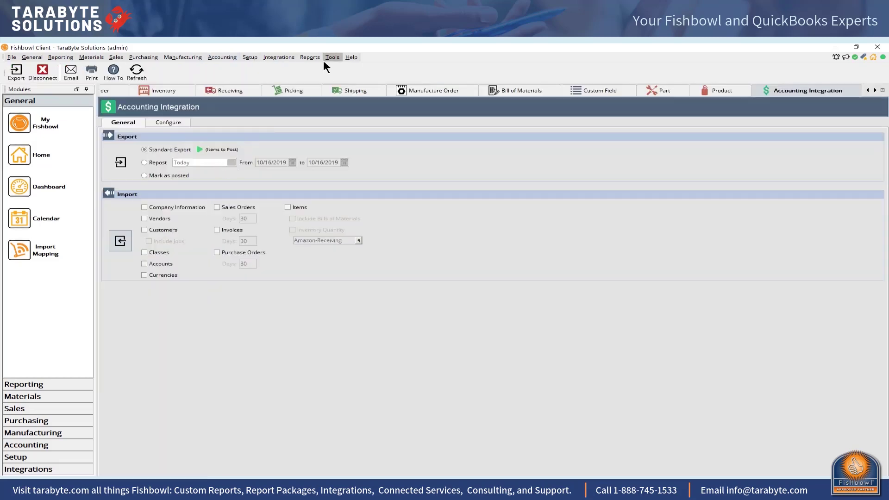
left_click(313, 56)
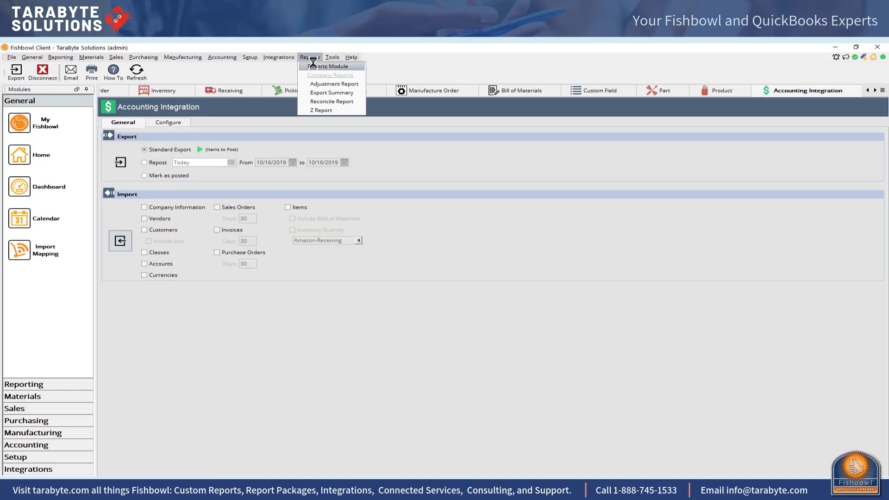
left_click(313, 66)
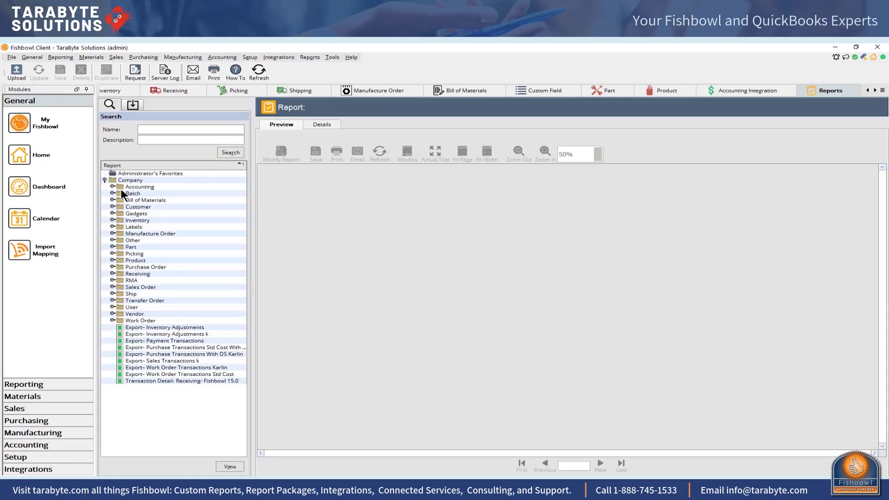
left_click(112, 186)
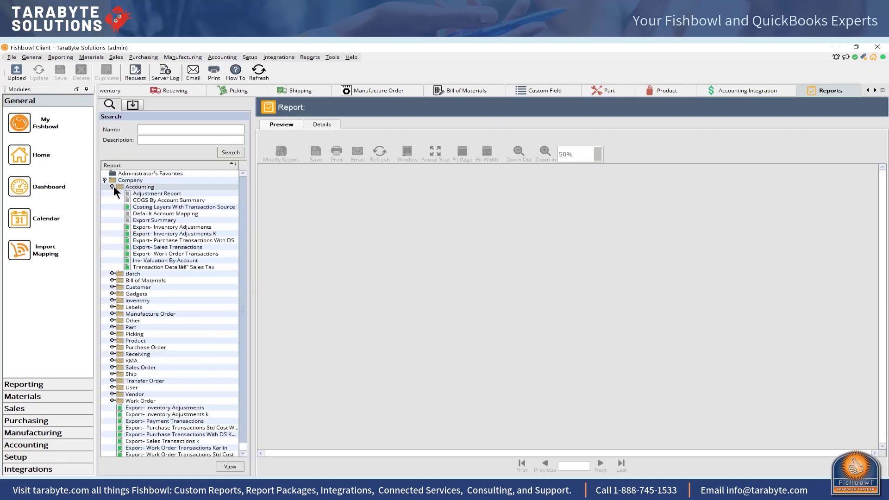
left_click(165, 213)
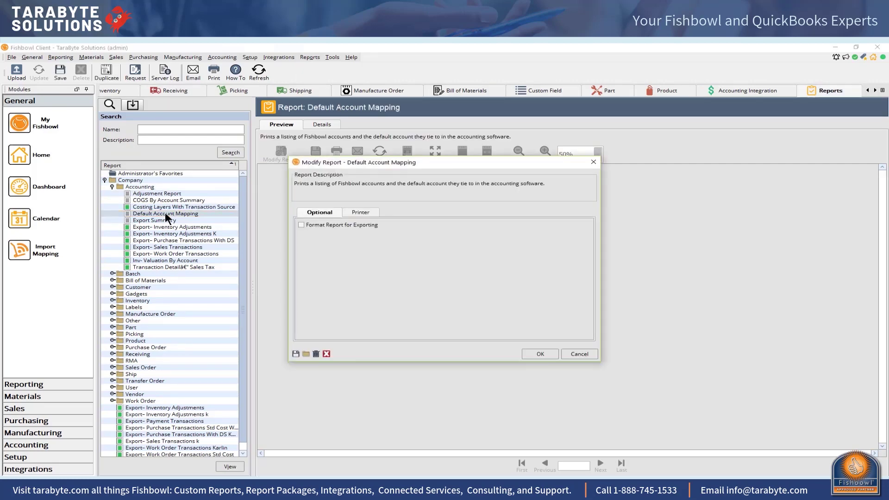
left_click(540, 354)
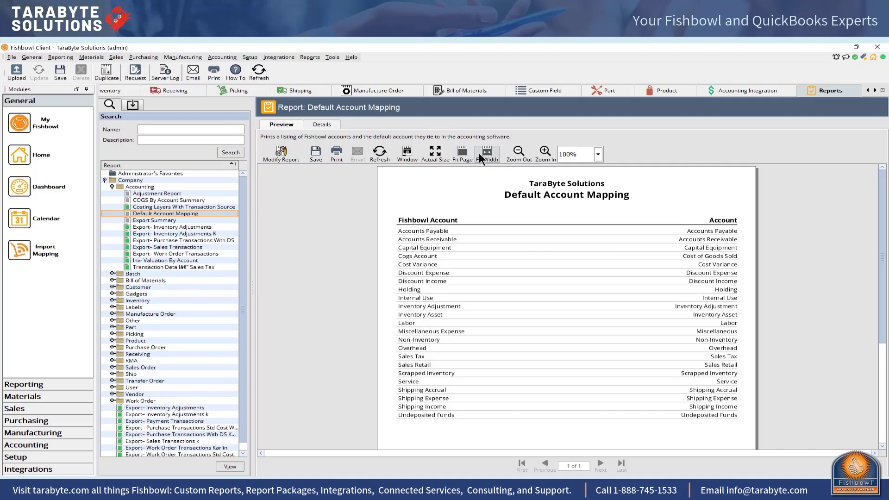
- Fit the Default Account Mapping report to the preview width and read through the mapped accounts
left_click(485, 154)
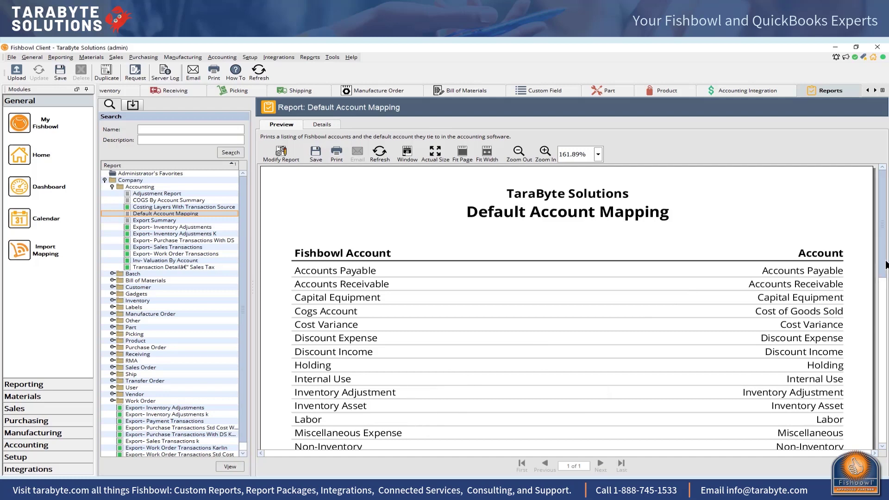
left_click_drag(884, 267, 885, 331)
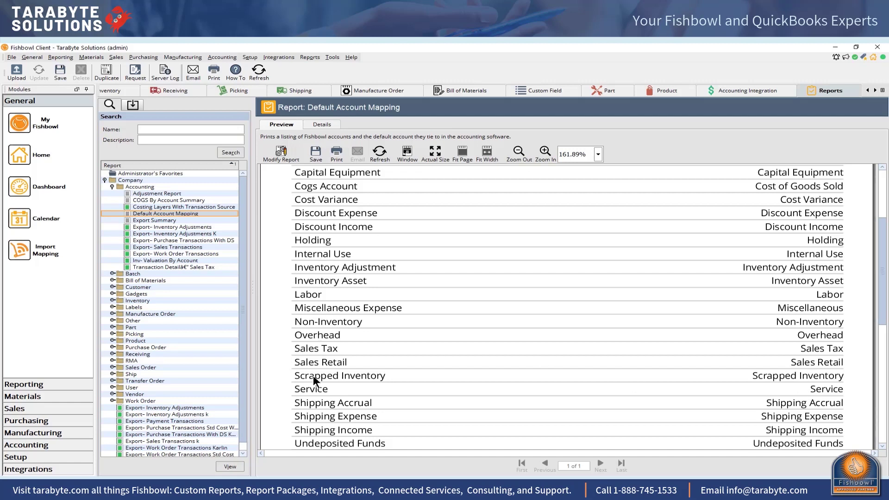
scroll(324, 384, "up", 1)
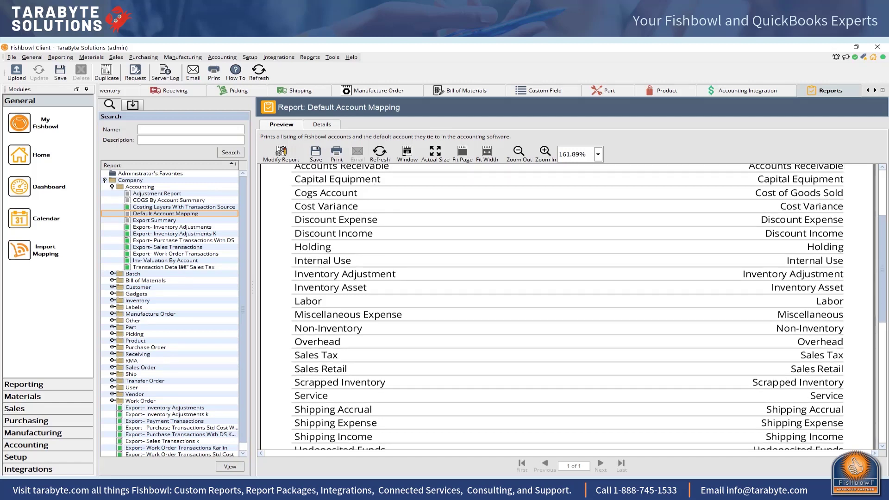
- Switch to Word and maximize QuickMappingGuide.docx to view the Fishbowl Default Mapping Quick Guide
key("alt+Tab")
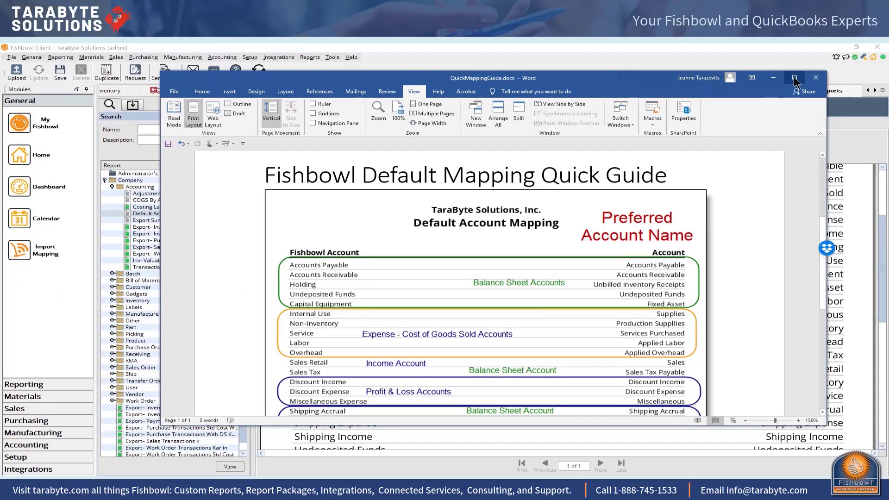
left_click(794, 78)
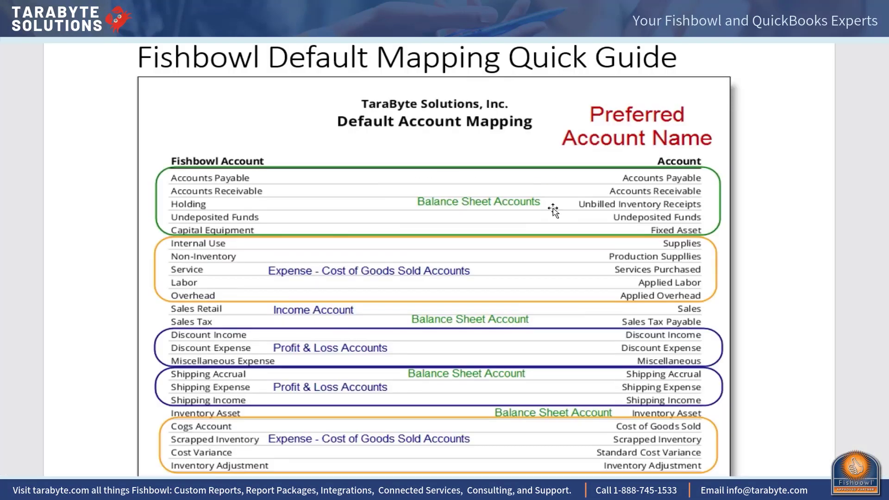
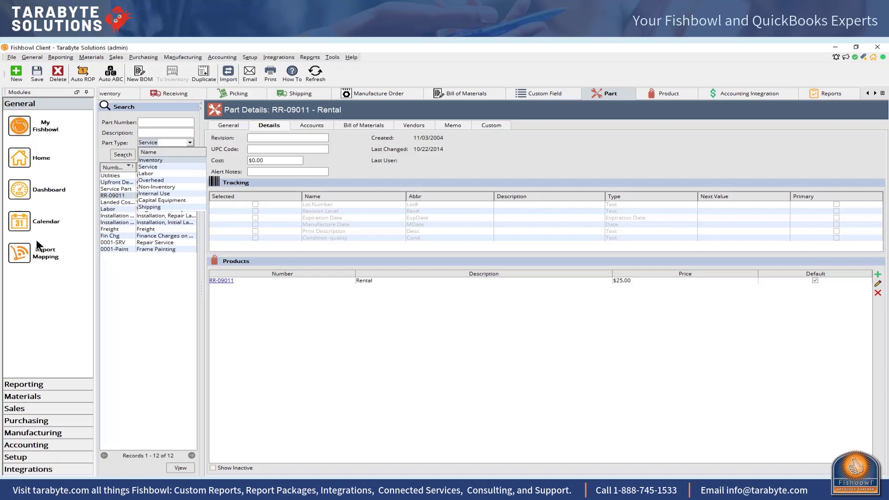
- Switch back to Fishbowl and choose Service as the part type in the part search
left_click(186, 167)
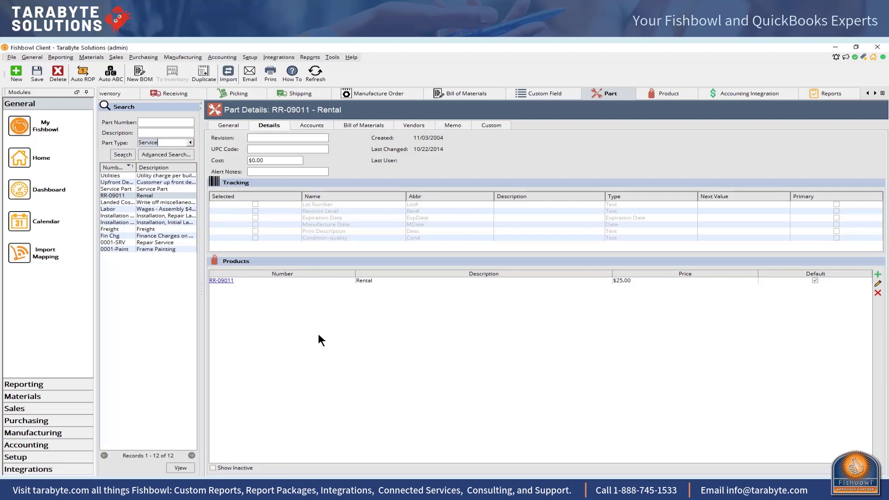
- Try to export Part Product And Vendor Pricing data from Fishbowl with the export wizard's default settings
left_click(838, 93)
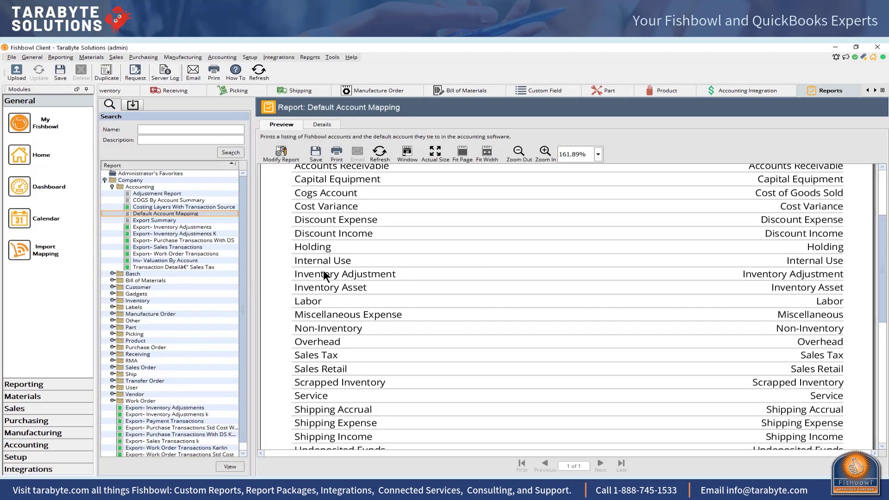
left_click(12, 57)
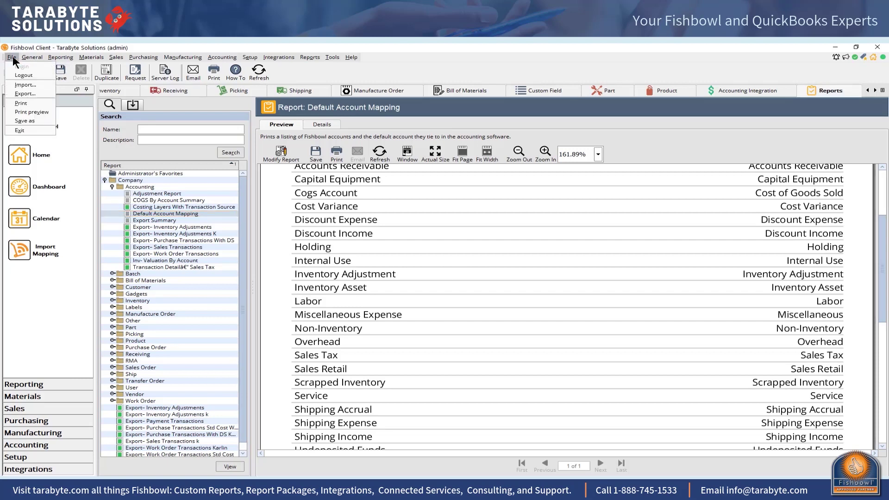
left_click(21, 94)
scroll(592, 278, "down", 9)
scroll(592, 283, "down", 7)
scroll(592, 276, "down", 1)
left_click(417, 268)
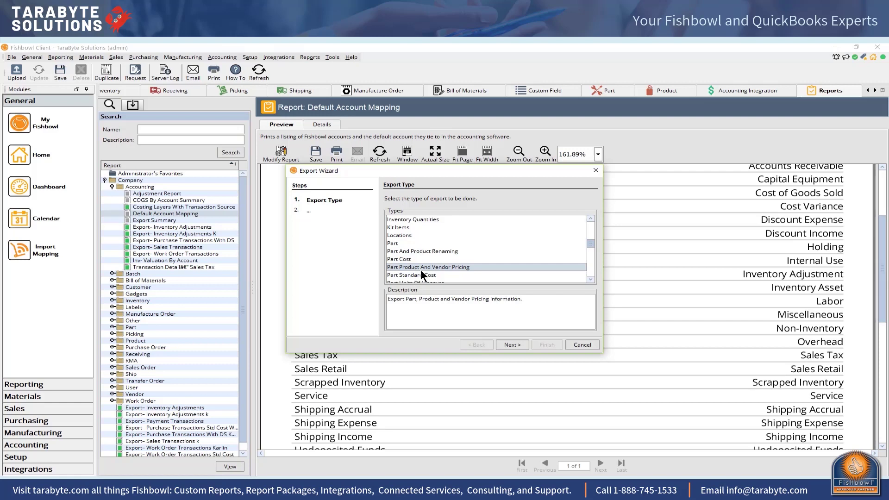
left_click(513, 343)
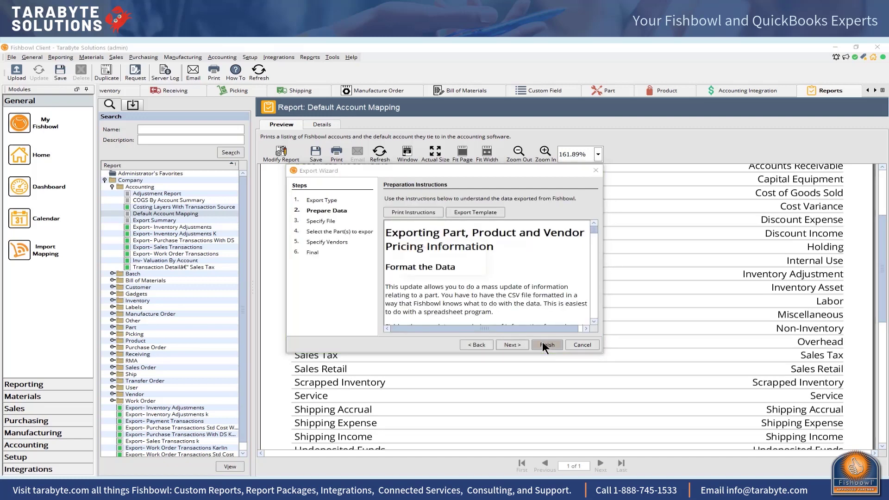
left_click(544, 343)
left_click(440, 289)
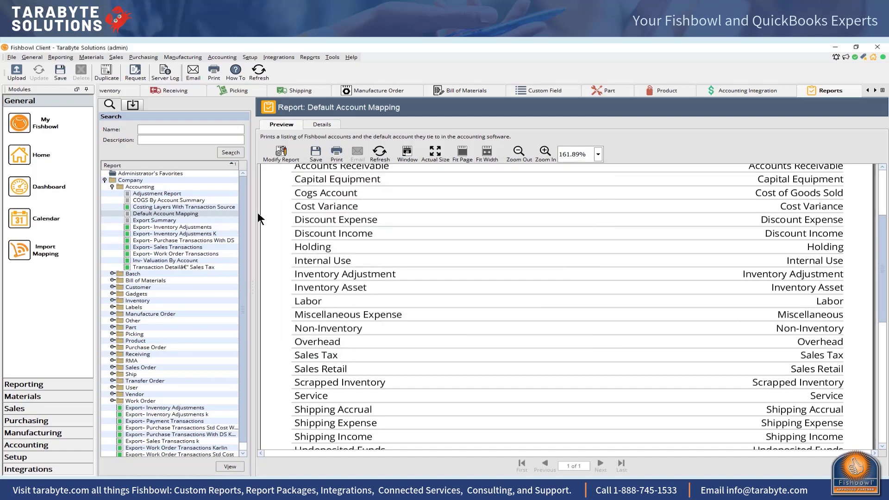
- Start a new data export and choose Part Product And Vendor Pricing as the export type
left_click(16, 72)
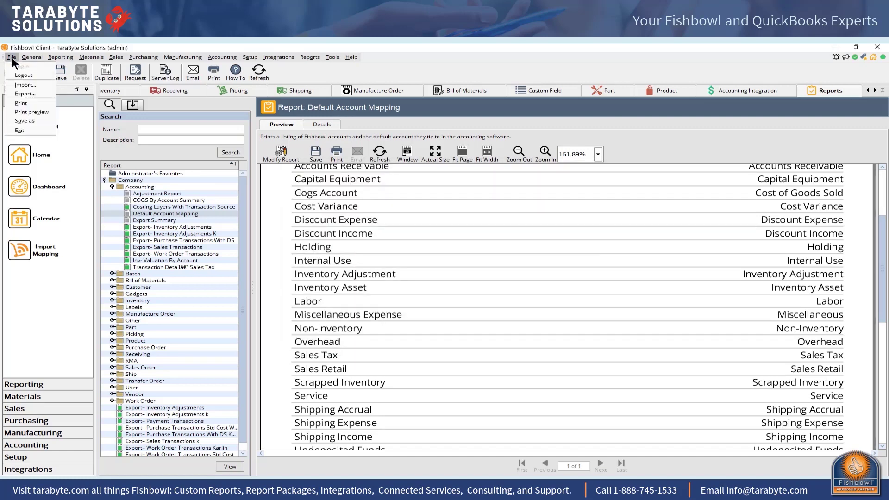
left_click(25, 91)
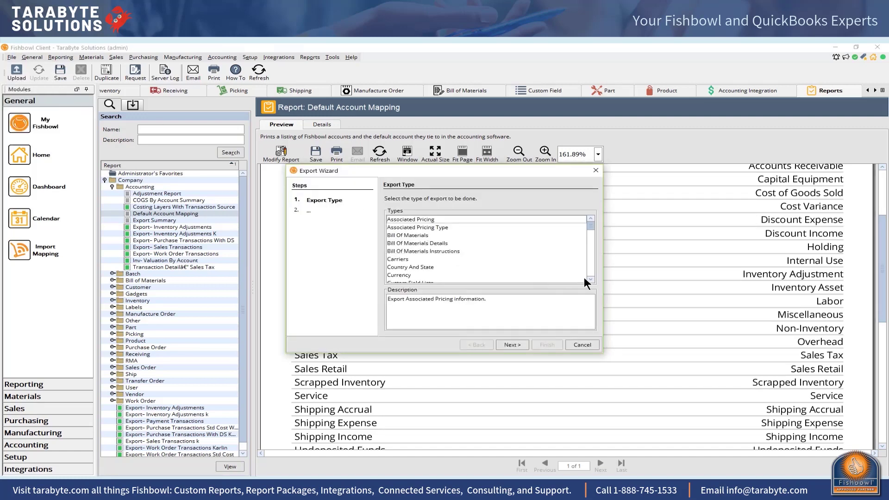
scroll(590, 280, "down", 8)
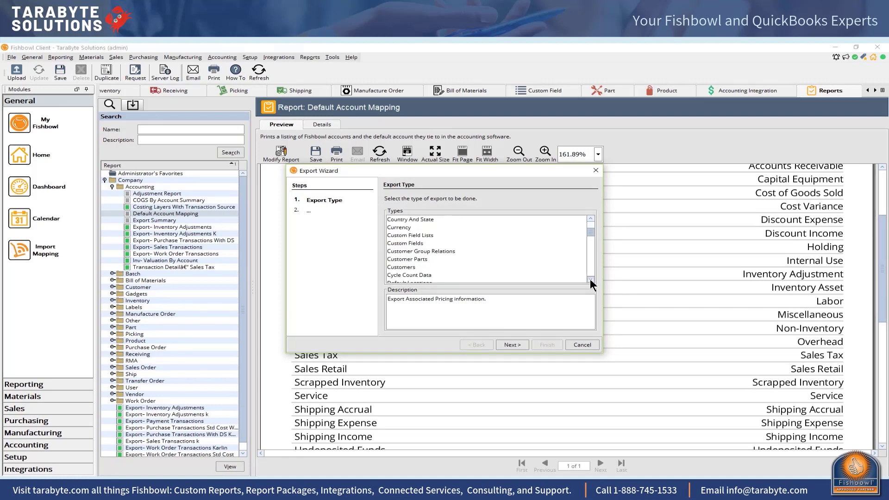
scroll(590, 278, "down", 8)
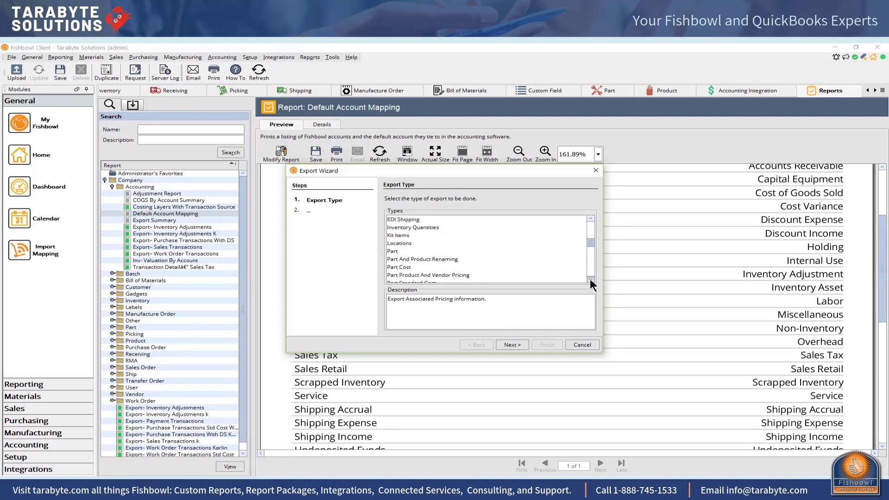
left_click(439, 276)
left_click(508, 343)
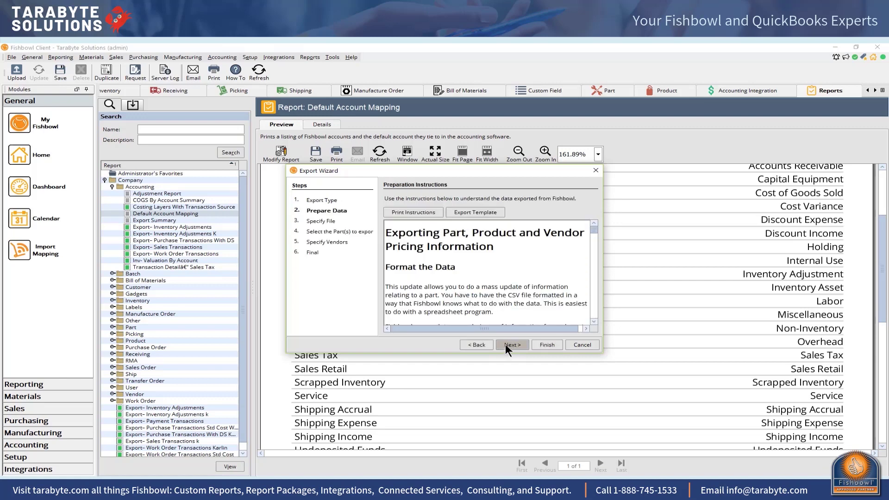
- Name the export file 1PPVendorPricing.csv in the FBQBFiles folder, run the export and open the resulting file
left_click(509, 343)
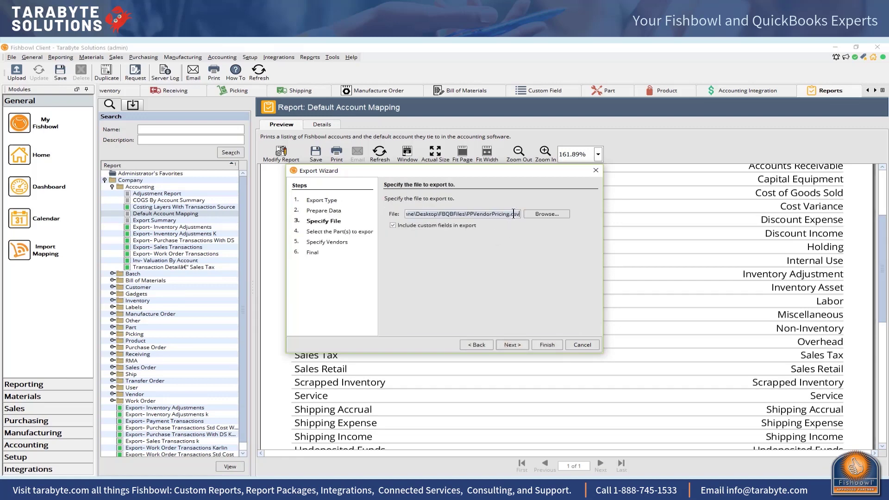
left_click(467, 214)
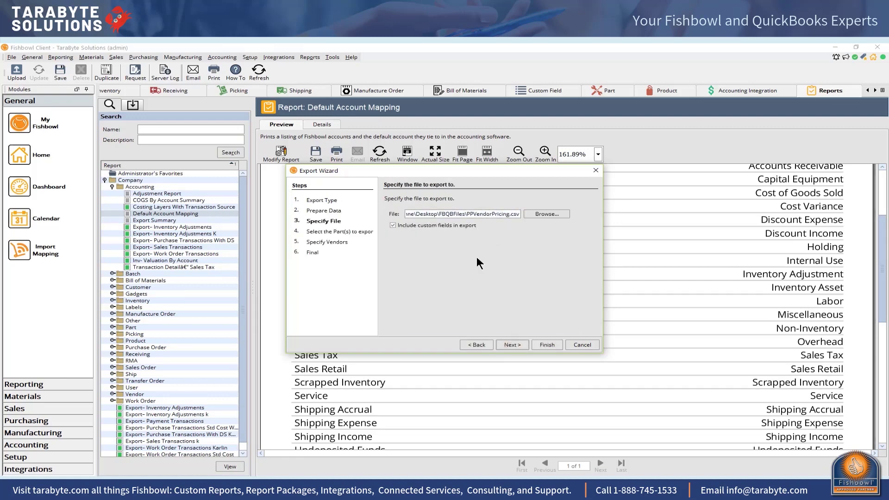
type("1")
left_click(545, 345)
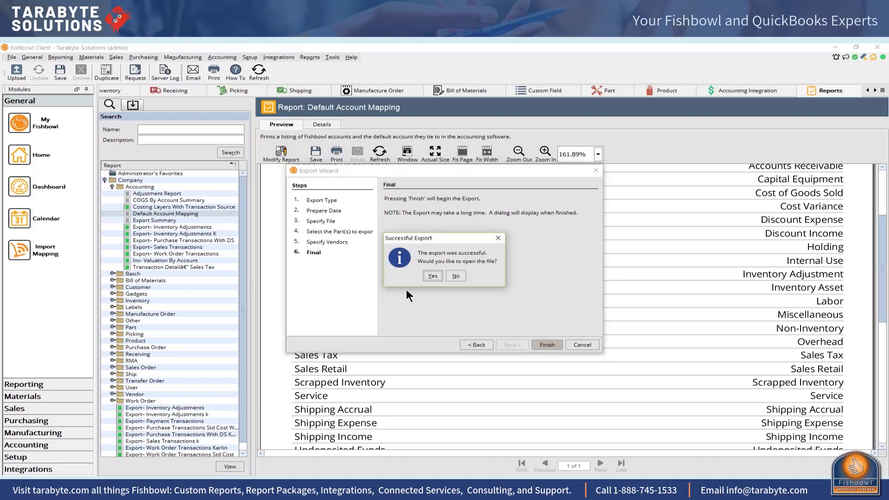
left_click(427, 273)
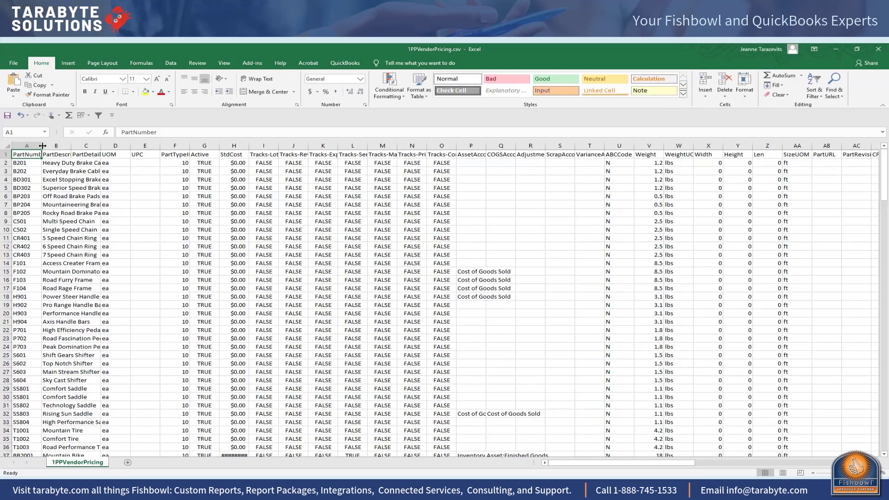
- Widen the PartNumber and PartTypeID columns and turn on filtering for the whole sheet
left_click_drag(42, 146, 89, 145)
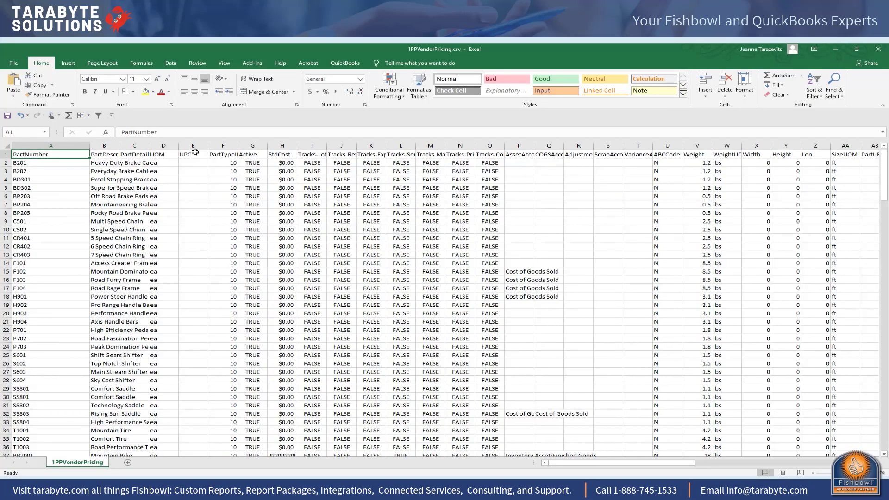
double_click(238, 146)
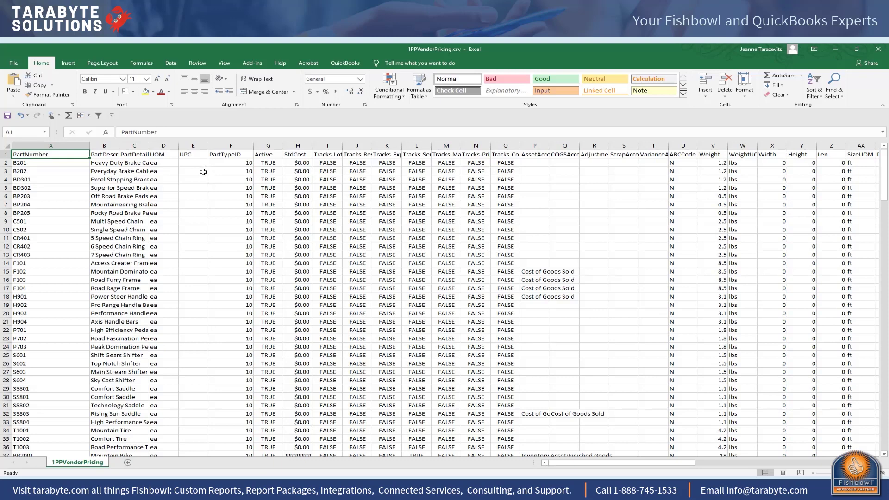
left_click(7, 148)
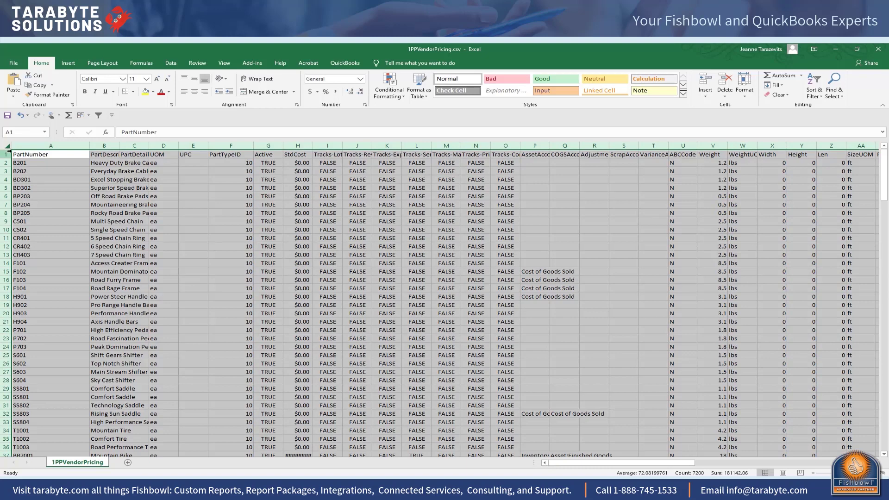
left_click(166, 62)
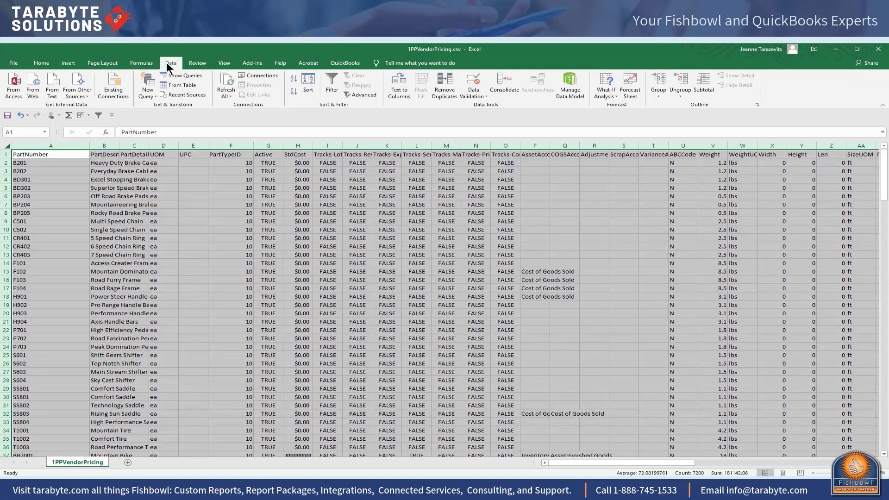
left_click(331, 82)
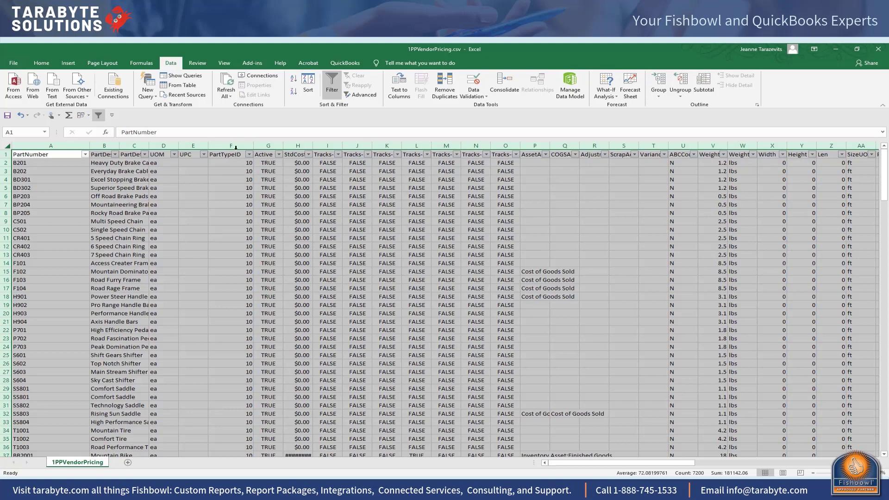
- Filter the PartTypeID column to show only type 10 parts
left_click(249, 154)
left_click(168, 234)
left_click(157, 242)
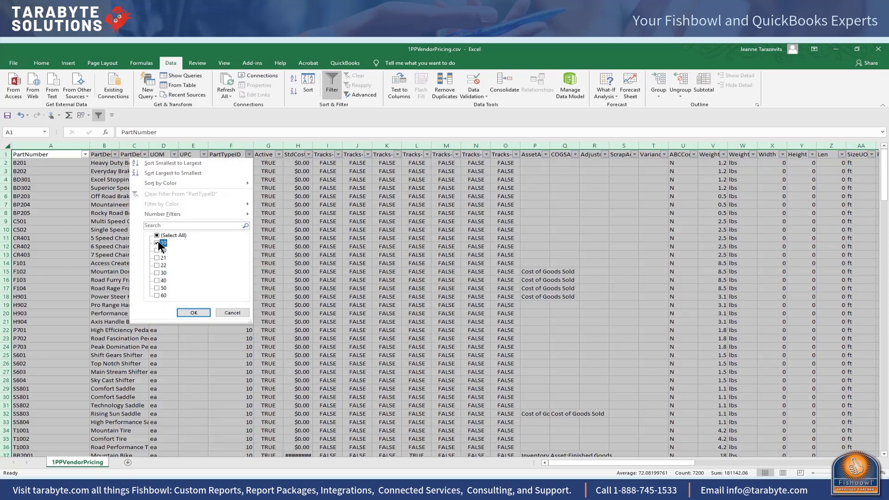
left_click(188, 309)
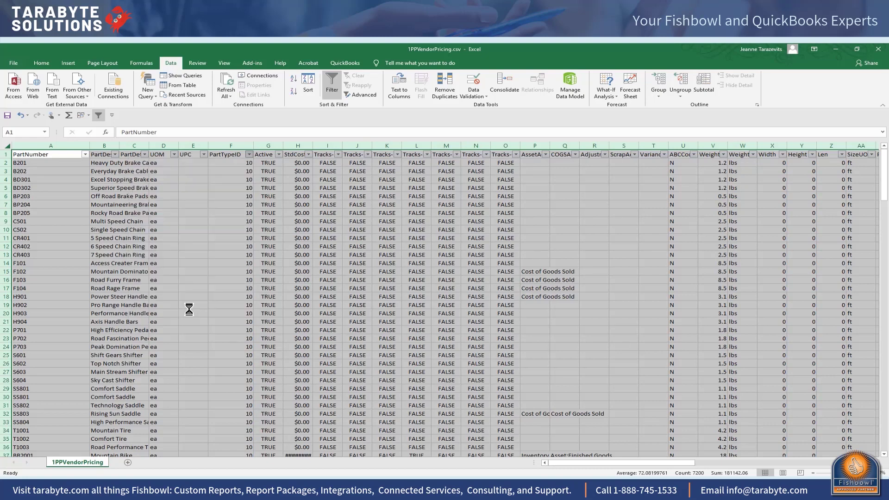
- Filter the AssetAccount column to show only parts mapped to Cost of Goods Sold
left_click(546, 154)
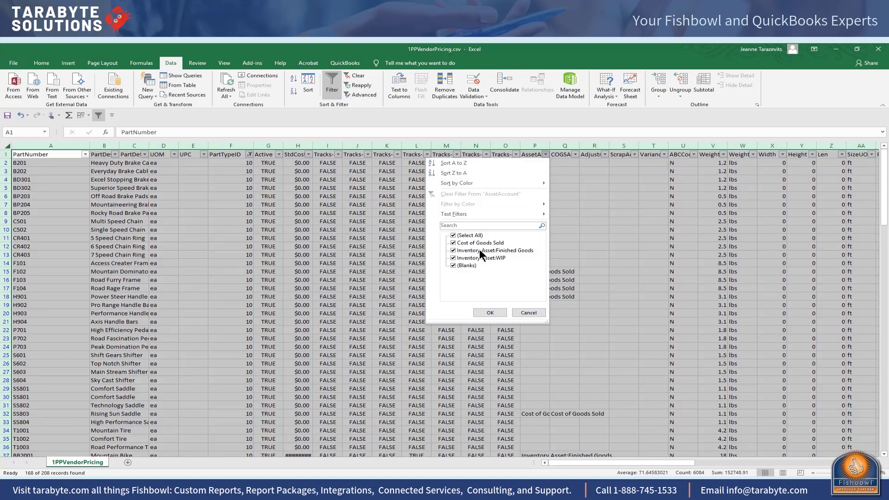
left_click(456, 265)
left_click(454, 235)
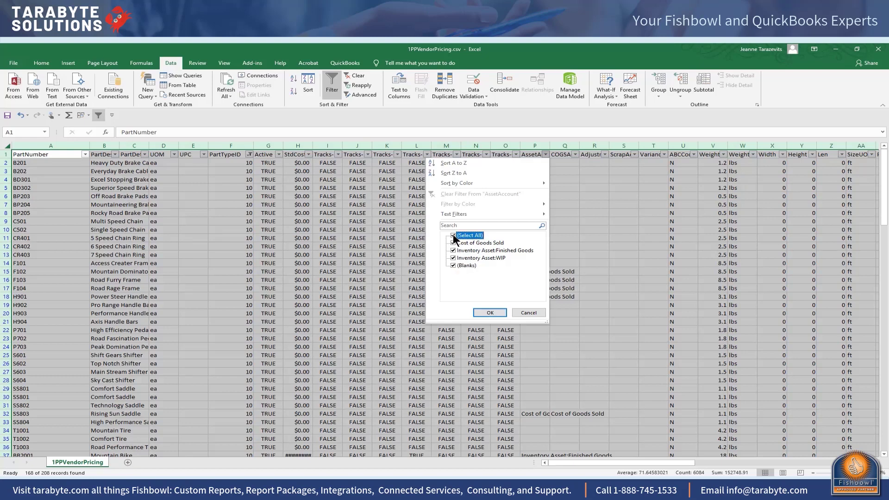
left_click(452, 235)
left_click(453, 243)
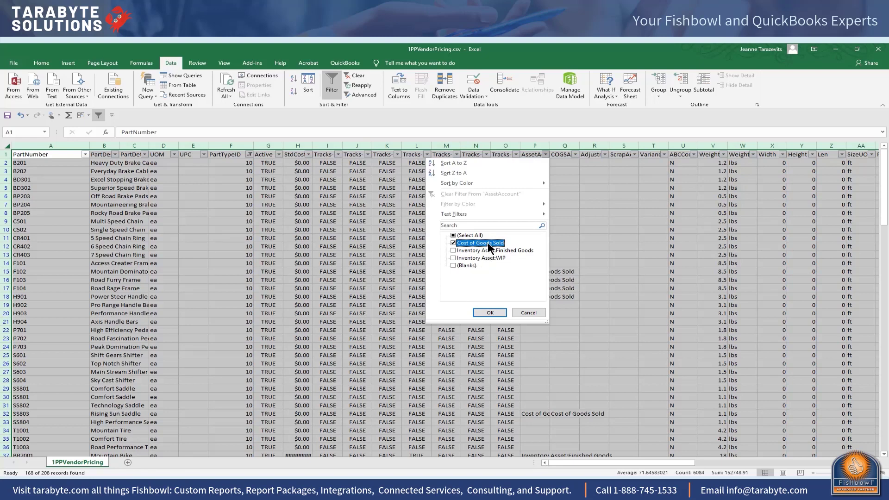
left_click(490, 313)
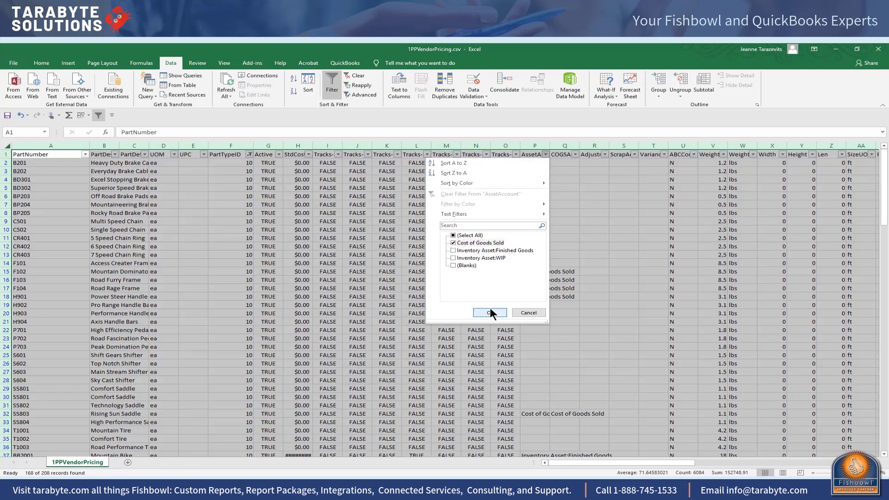
left_click(491, 313)
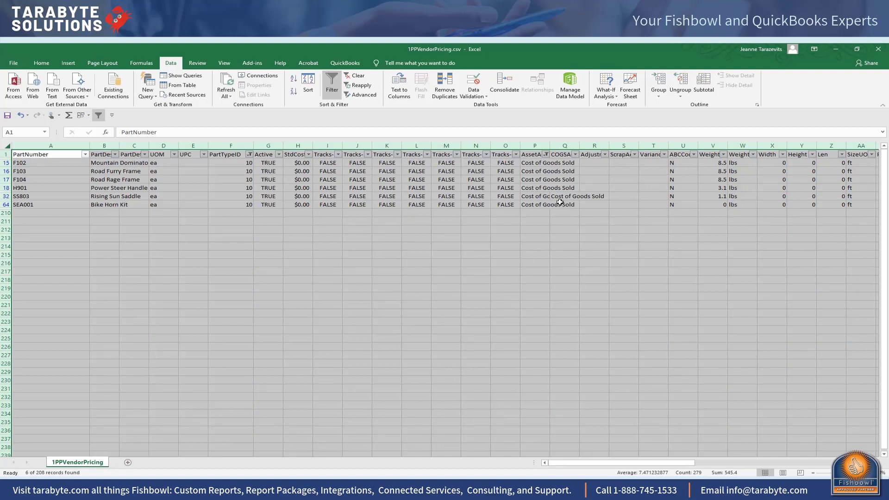
- Widen only the AssetAccount column so its full account names fit, undoing the resize of all columns
left_click_drag(550, 145, 582, 145)
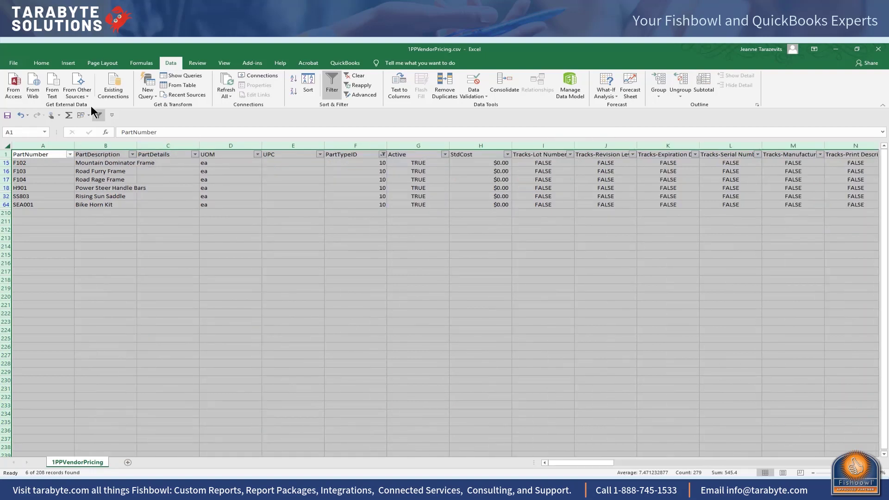
left_click(20, 115)
left_click(482, 279)
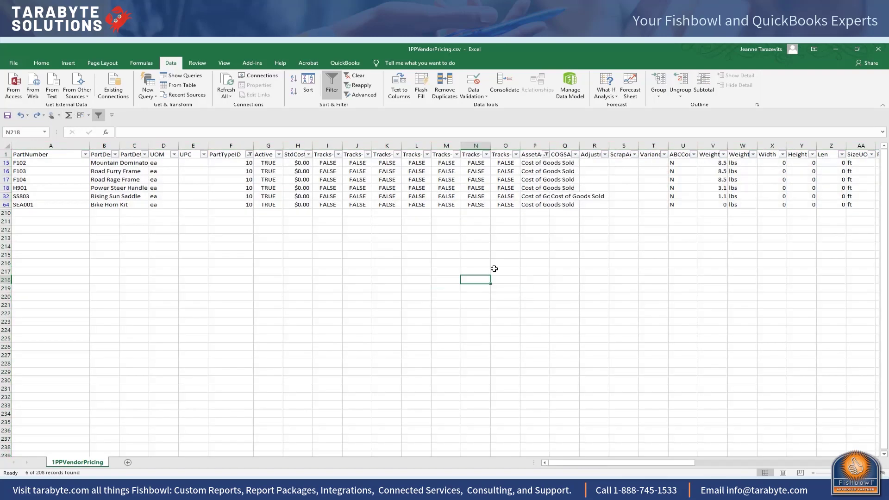
left_click_drag(550, 145, 588, 145)
left_click(569, 200)
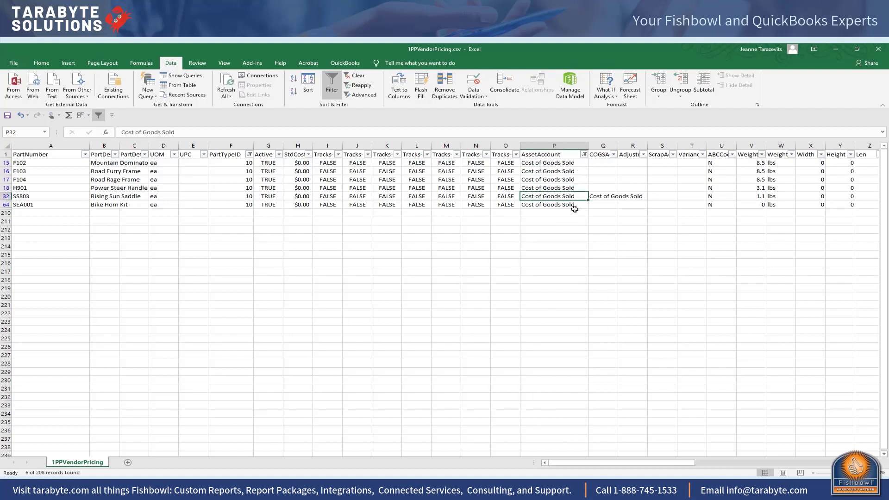
left_click(575, 164)
type("nvento")
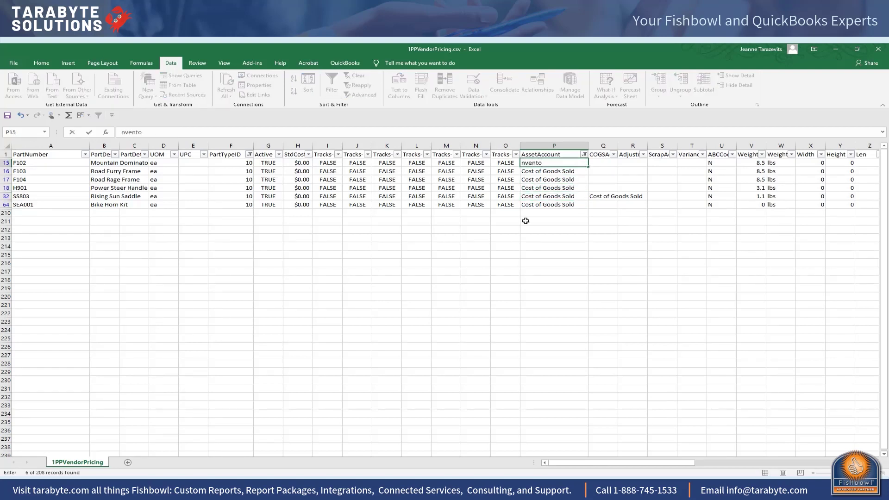
key("F12")
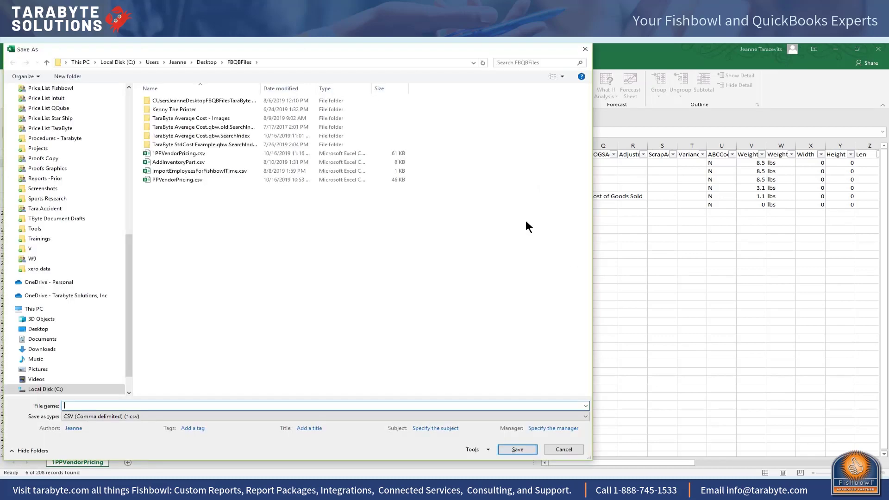
left_click(584, 50)
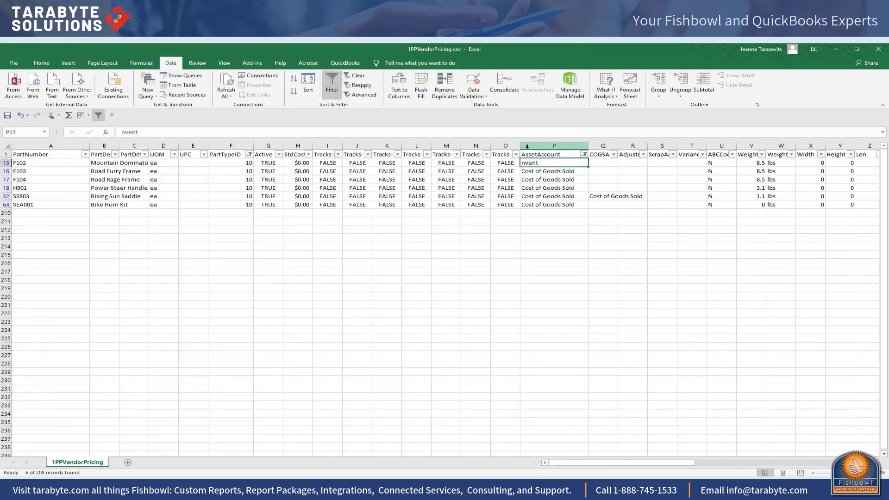
- Replace the asset account of part F102, the Mountain Dominator Frame, with Inventory Asset
double_click(563, 164)
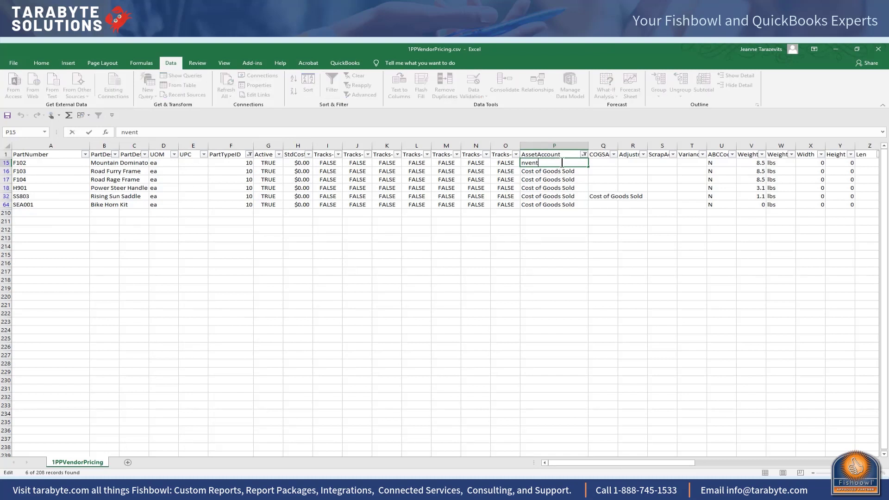
key("BackSpace")
key("BackSpace")
key("BackSpace")
key("BackSpace")
key("BackSpace")
type("Inventory Asset")
left_click(563, 171)
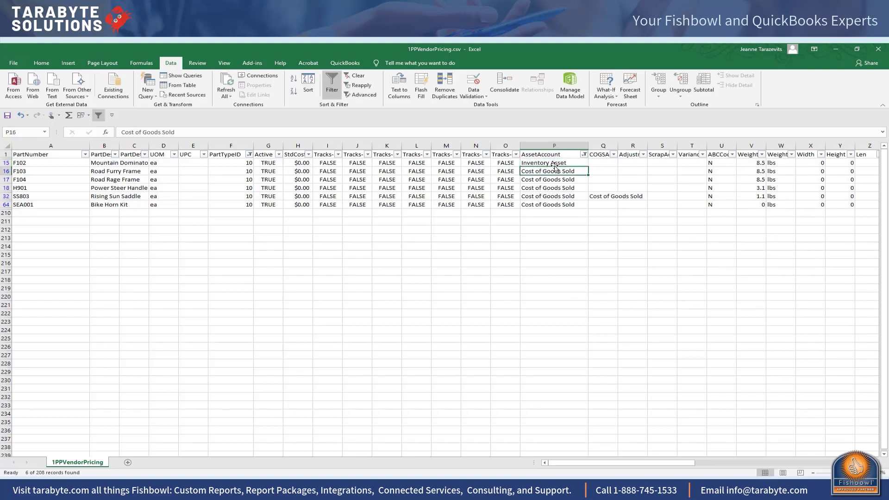
- Clear the AssetAccount filter and check which accounts are used in the COGSAccount, AdjustmentAccount, ScrapAccount and VarianceAccount columns
left_click(584, 154)
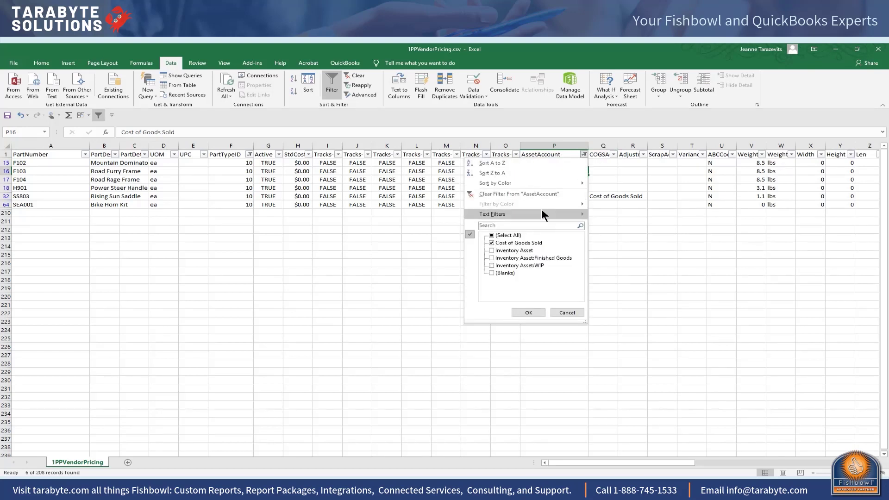
left_click(517, 195)
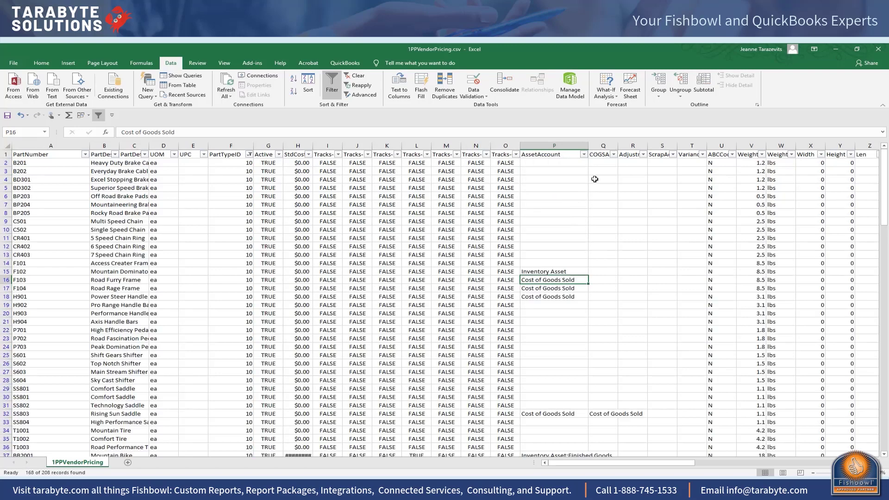
left_click(613, 154)
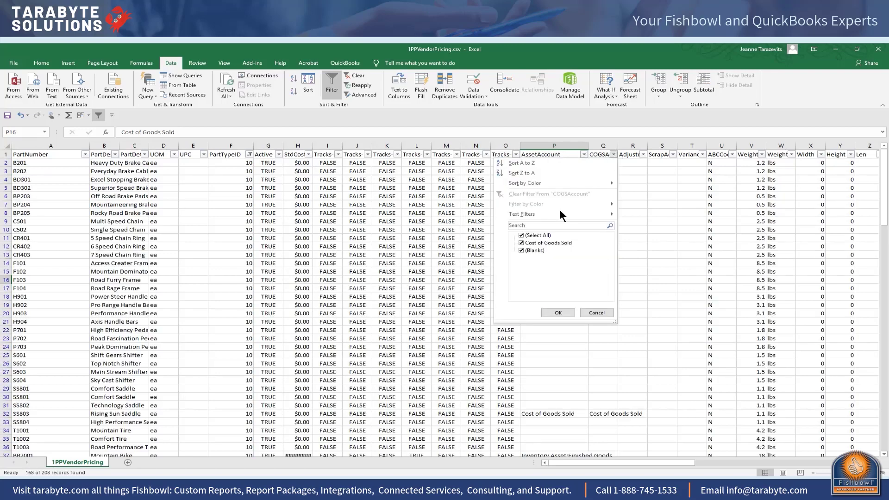
left_click(553, 313)
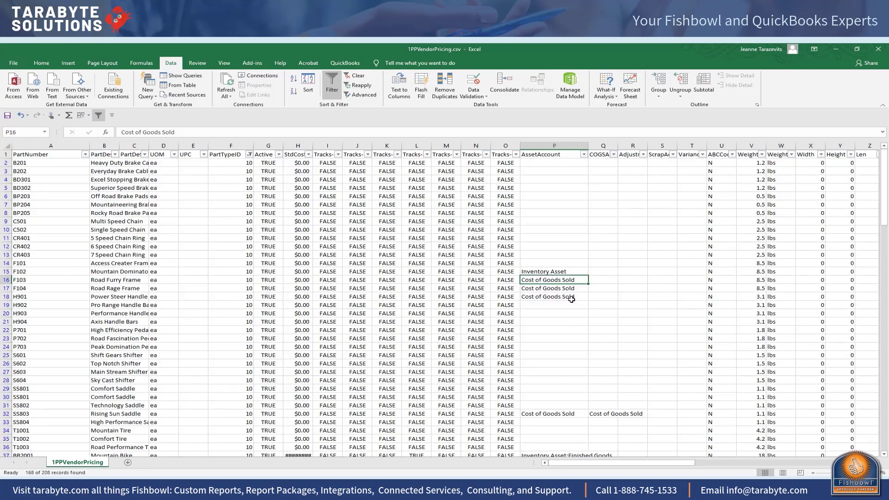
left_click(643, 155)
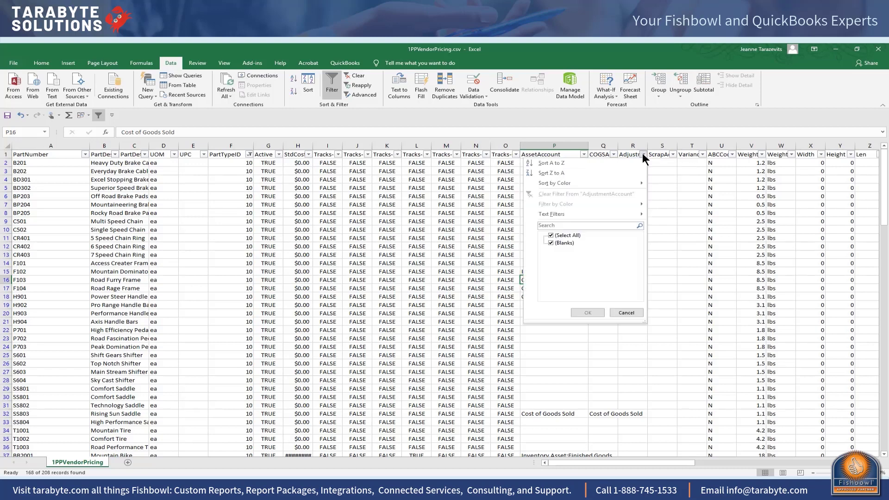
left_click(672, 155)
left_click(673, 155)
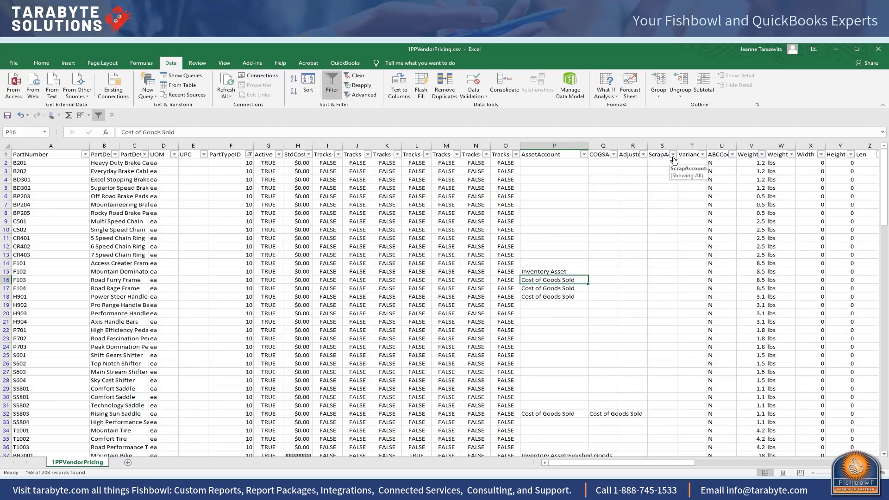
left_click(703, 155)
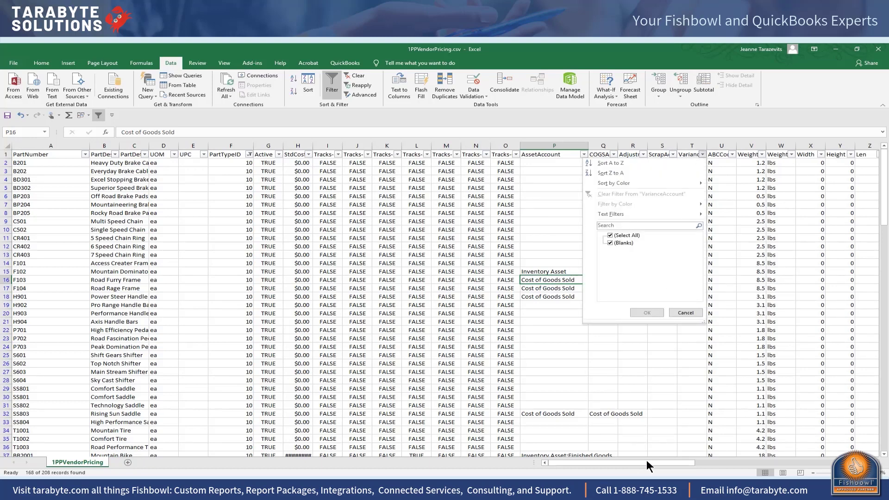
left_click(687, 313)
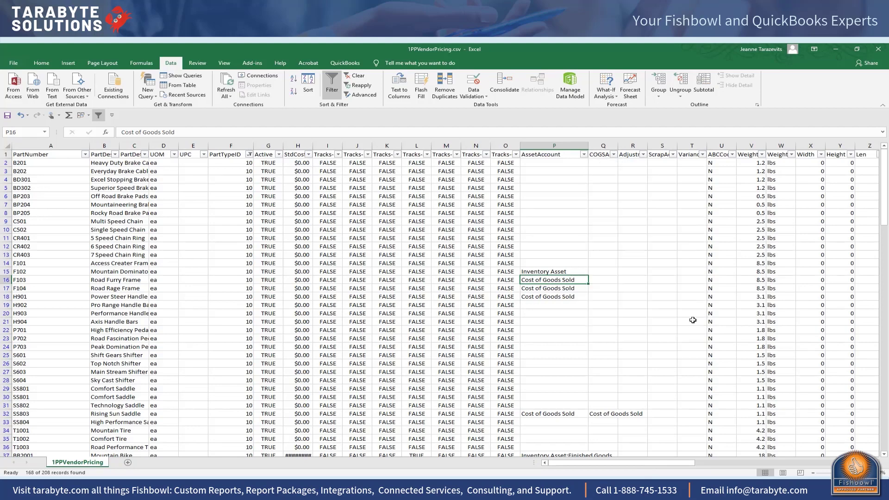
- Filter the IncomeAccount column to show only products mapped to Inventory Asset and inspect the matching product's number and income account
left_click_drag(662, 462, 802, 476)
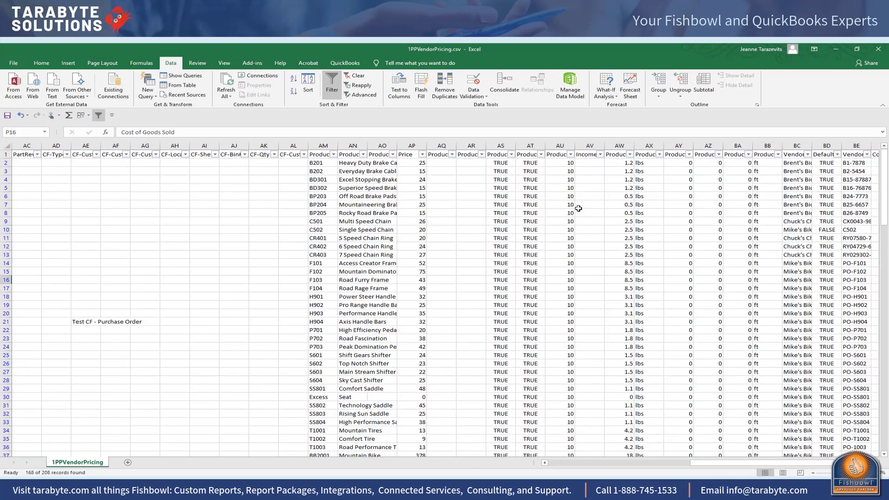
left_click(601, 154)
left_click(514, 236)
left_click(509, 242)
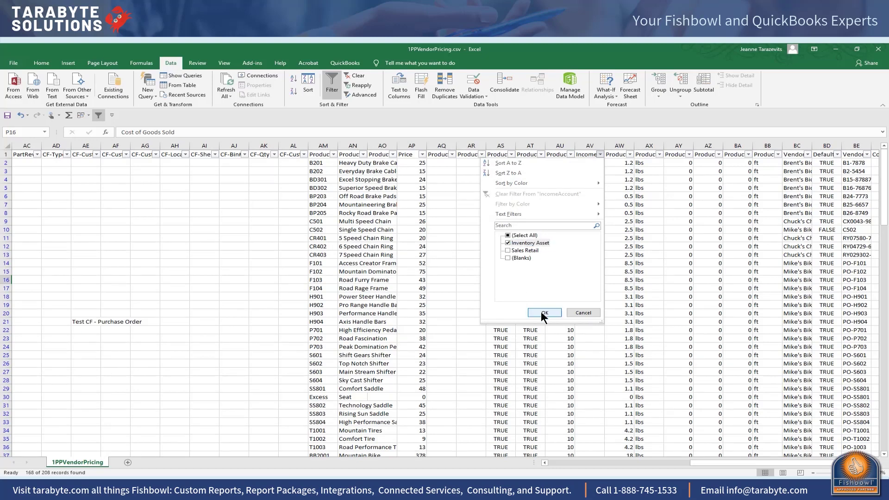
left_click(544, 312)
left_click(329, 163)
left_click(600, 163)
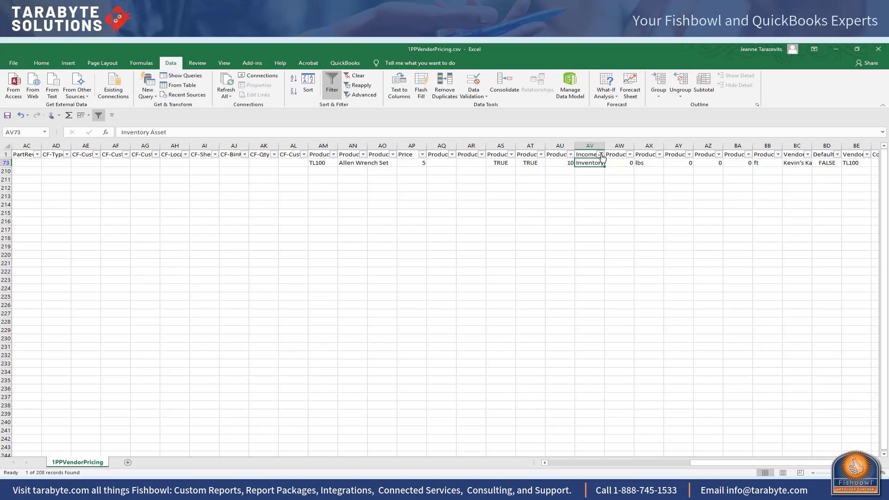
- Clear the filters from the IncomeAccount and PartTypeID columns
left_click(600, 154)
left_click(545, 193)
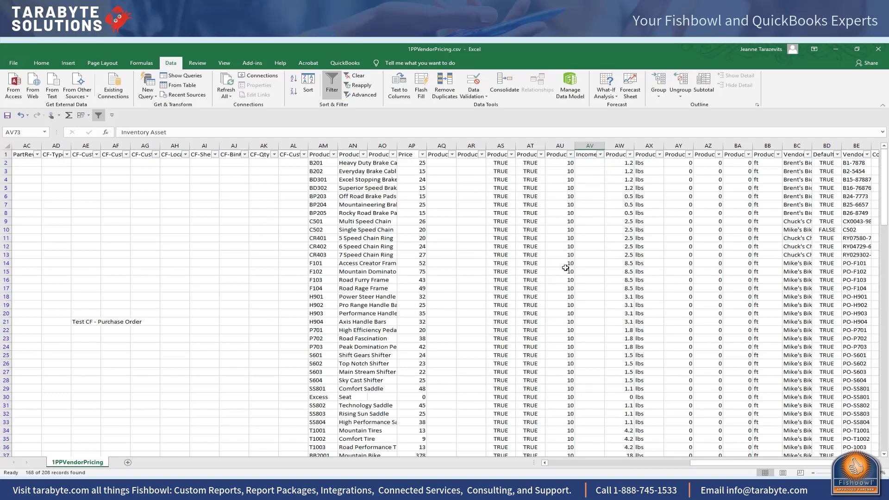
left_click_drag(738, 460, 554, 457)
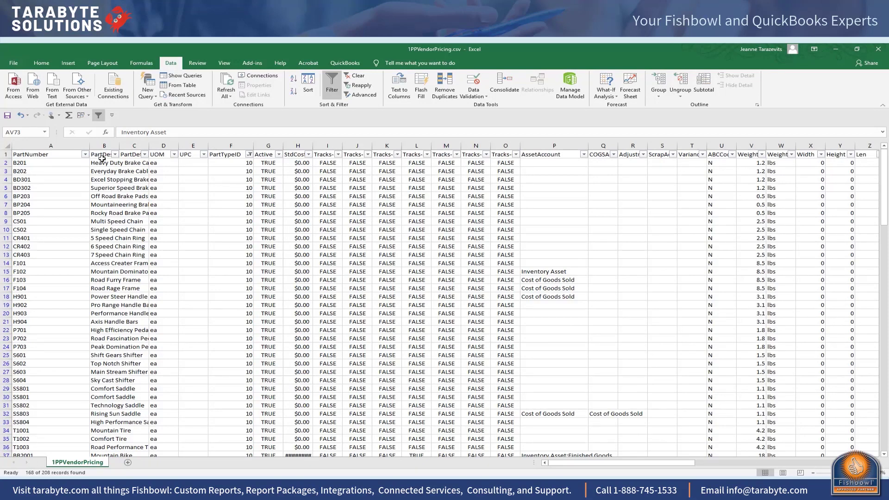
left_click(249, 155)
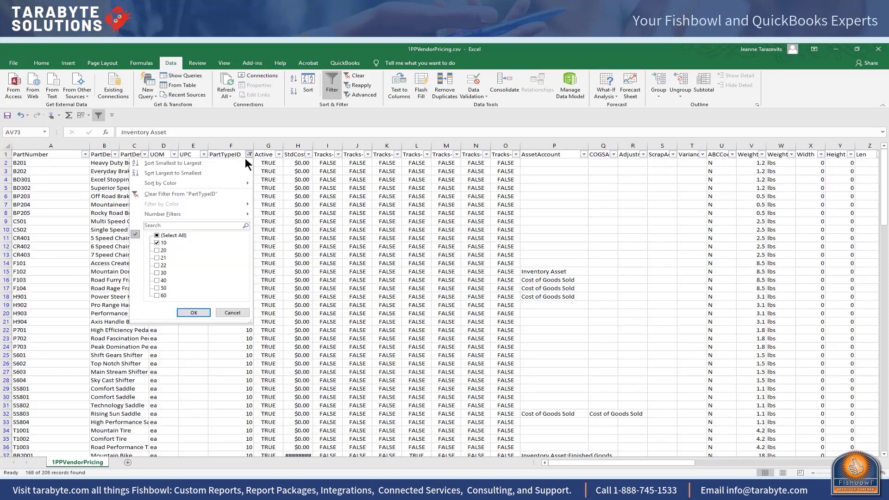
left_click(207, 194)
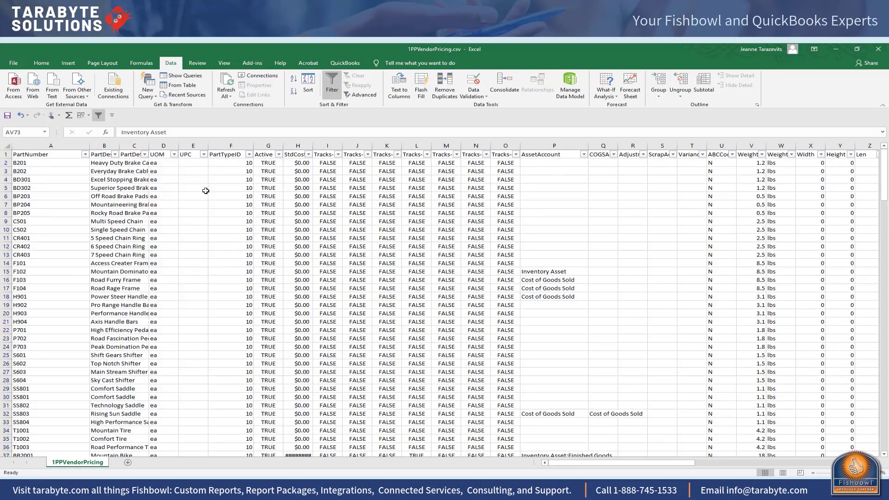
- Filter the PartTypeID column to exclude type 10 and widen the StdCost column so its full amounts fit
left_click(249, 155)
left_click(157, 243)
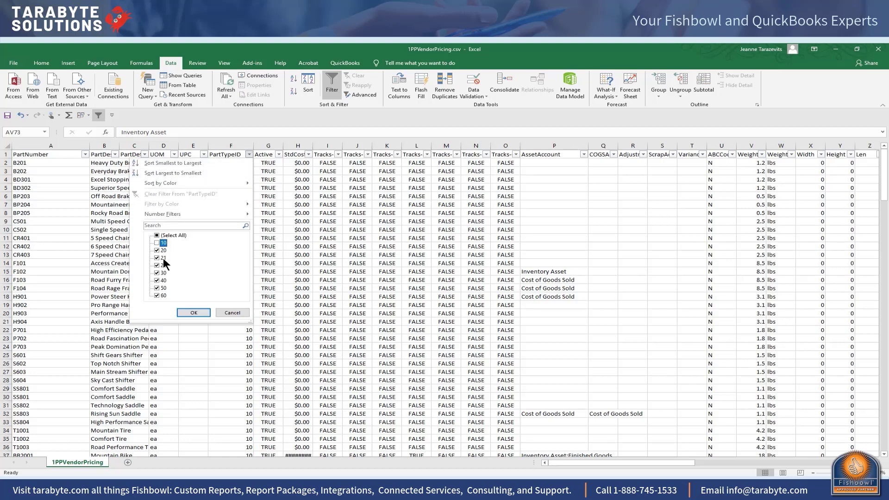
left_click(195, 313)
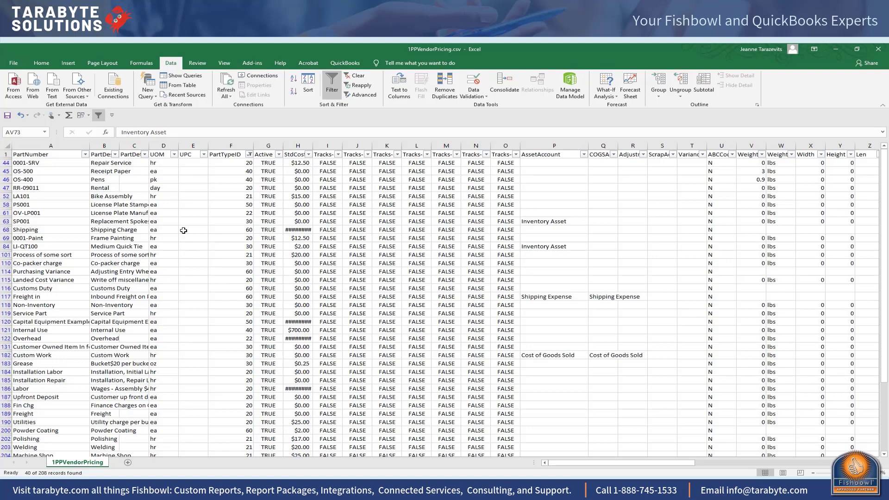
left_click_drag(312, 146, 314, 147)
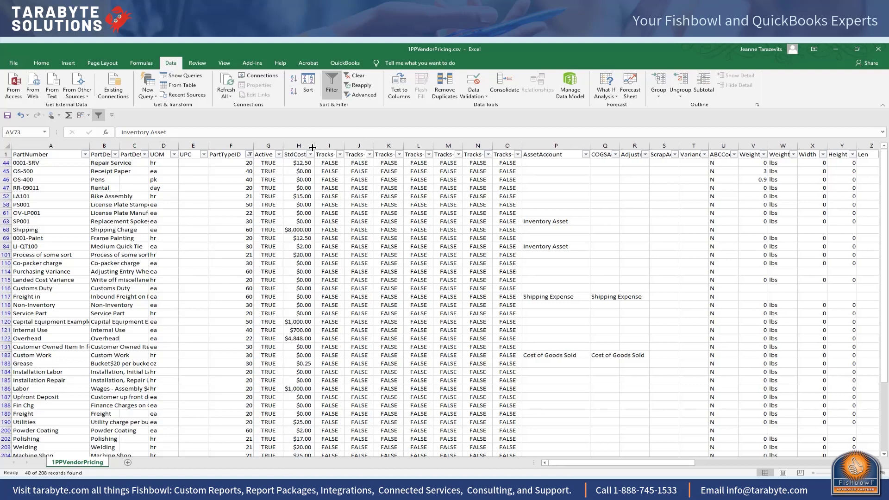
- Filter the AssetAccount column to show only non-type-10 parts mapped to Inventory Asset and inspect the listed part numbers
left_click(585, 154)
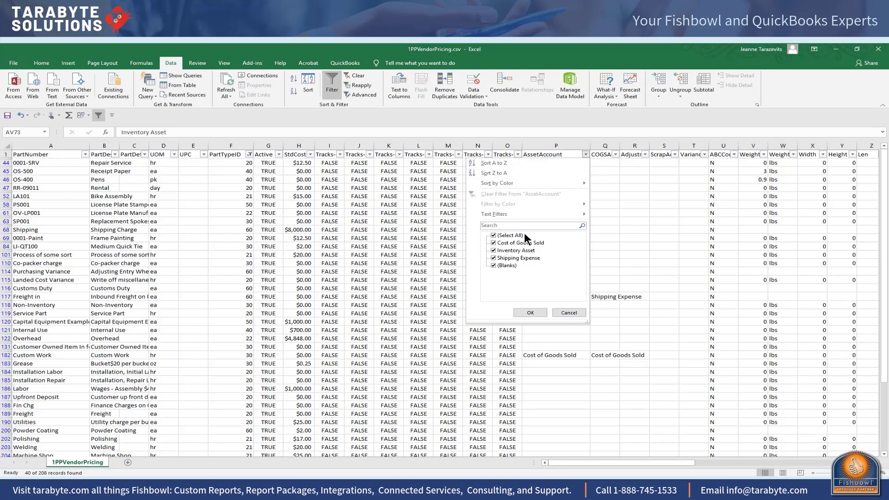
left_click(494, 265)
key("Up")
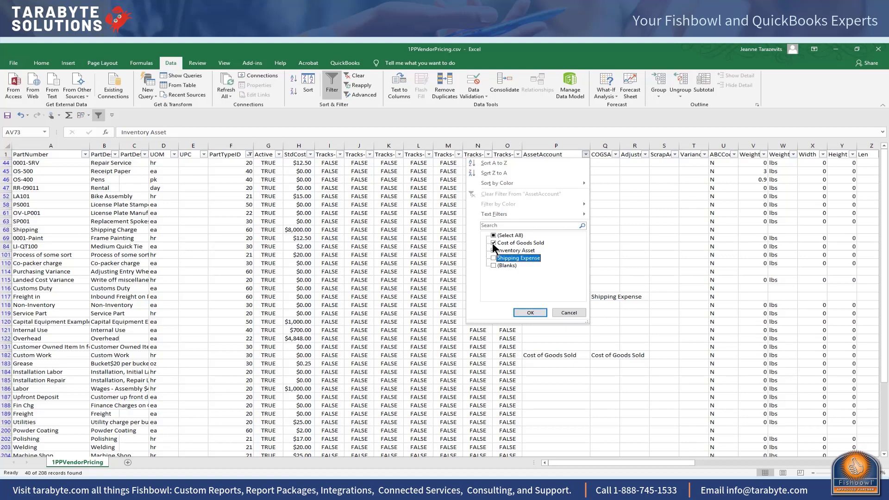
left_click(493, 242)
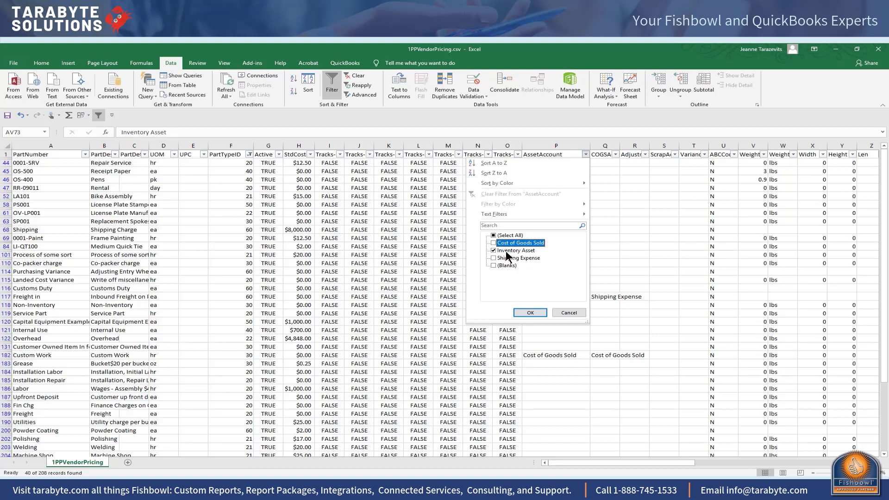
left_click(531, 312)
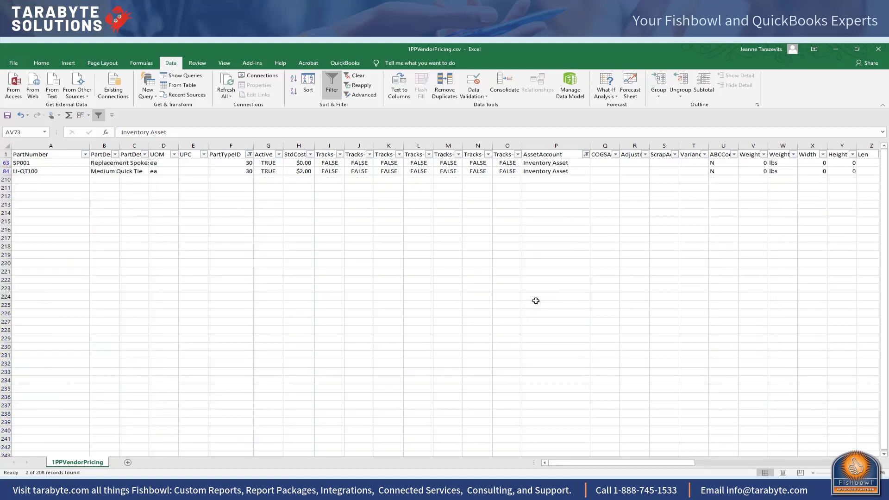
left_click(46, 165)
left_click(46, 172)
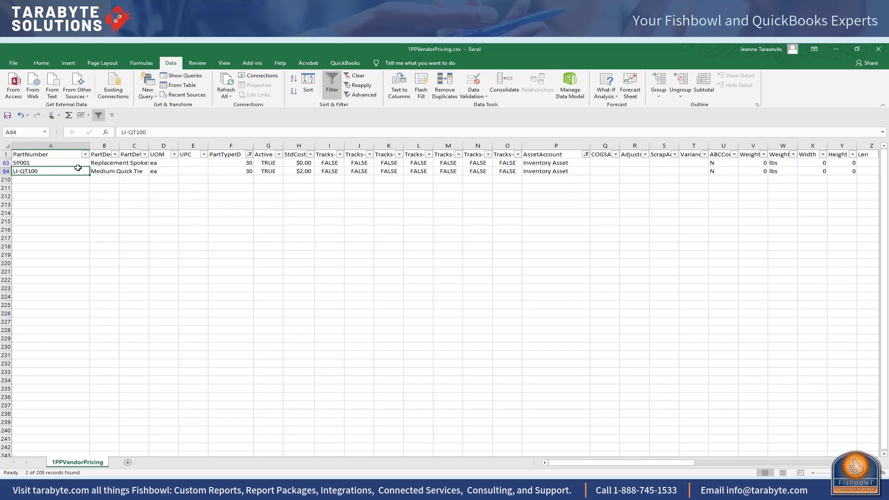
- Clear the AssetAccount filter and select the asset account cell of part SP001
left_click(586, 154)
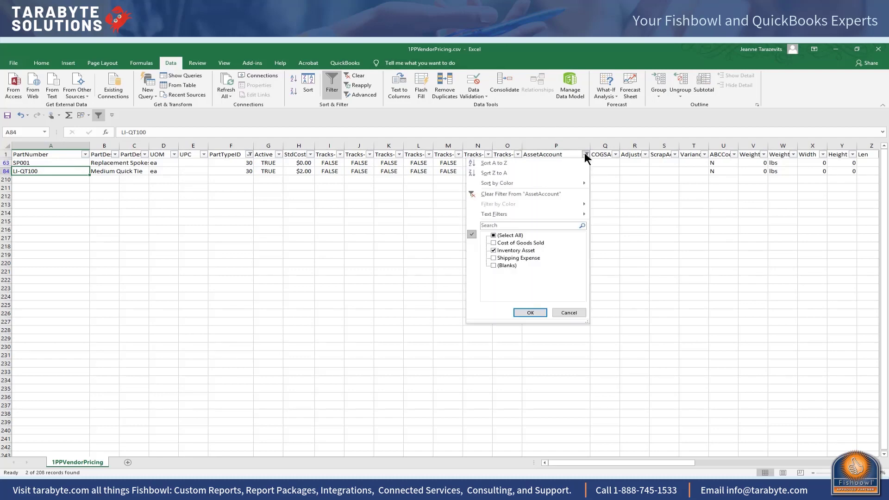
left_click(526, 193)
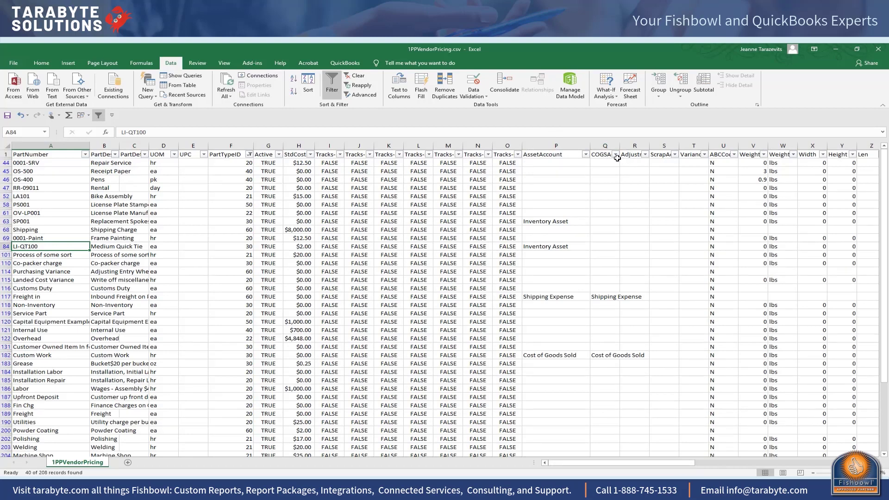
left_click(558, 157)
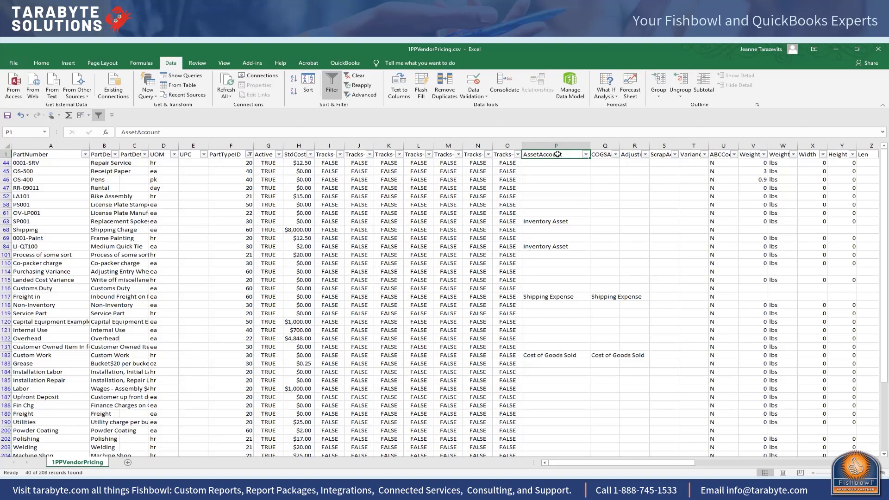
left_click(583, 223)
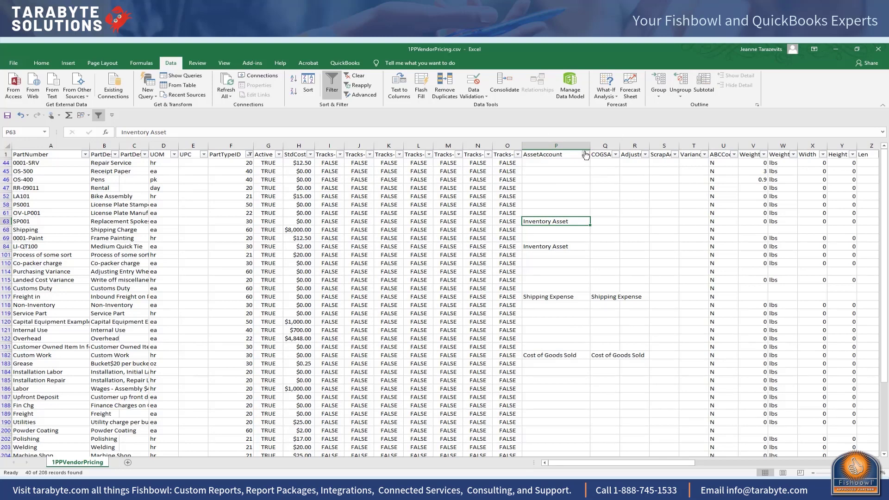
- Check which income accounts are used in the IncomeAccount column for the parts other than type 10
left_click_drag(676, 463, 856, 462)
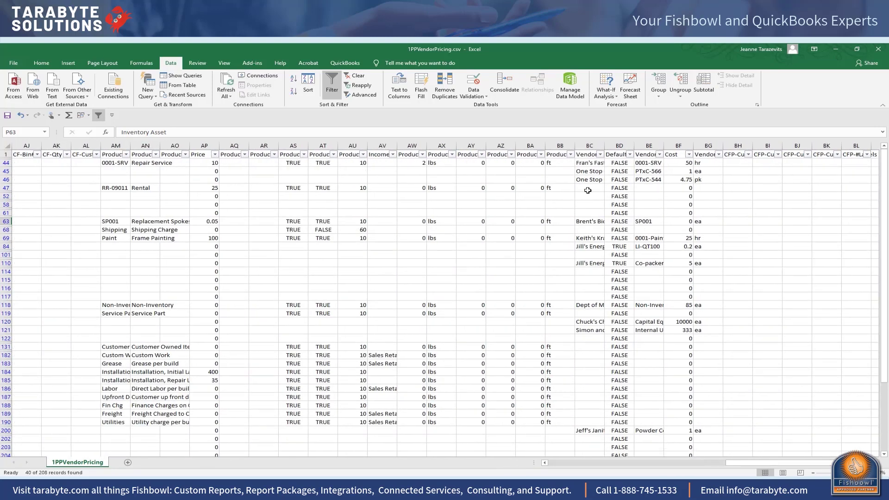
left_click(393, 155)
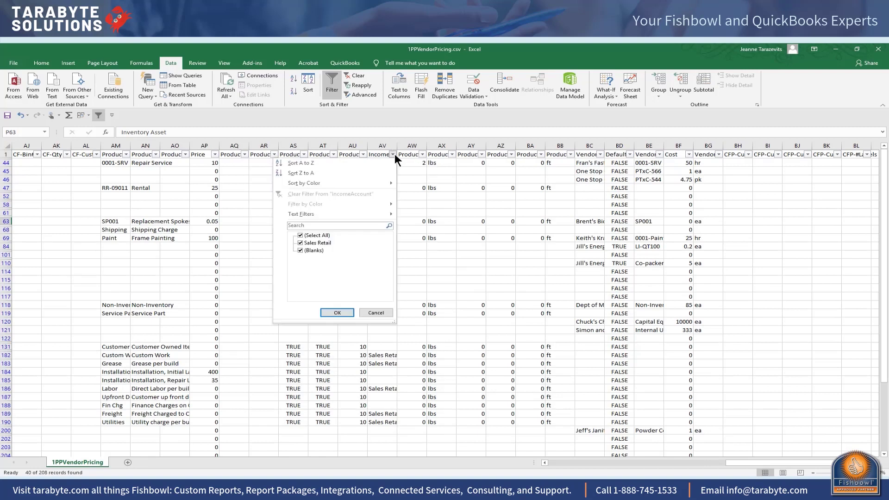
left_click(327, 314)
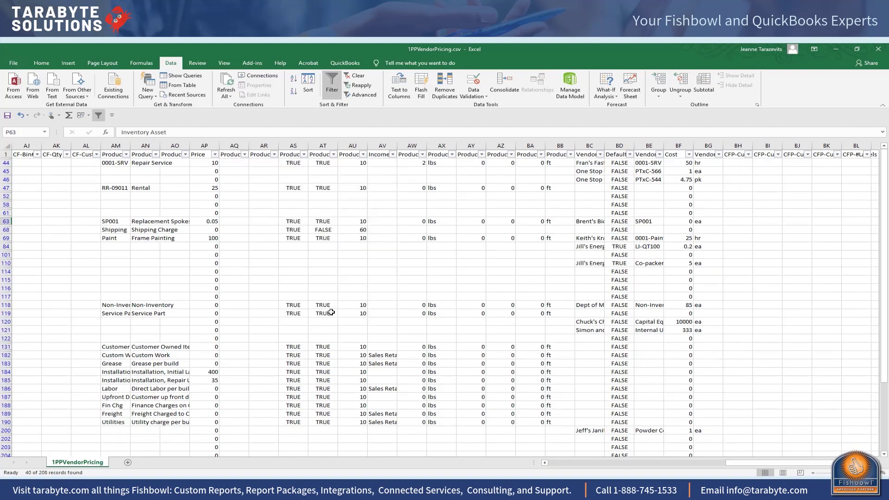
- Save the 1PPVendorPricing workbook, keeping the CSV (Comma delimited) format
left_click(15, 62)
left_click(34, 161)
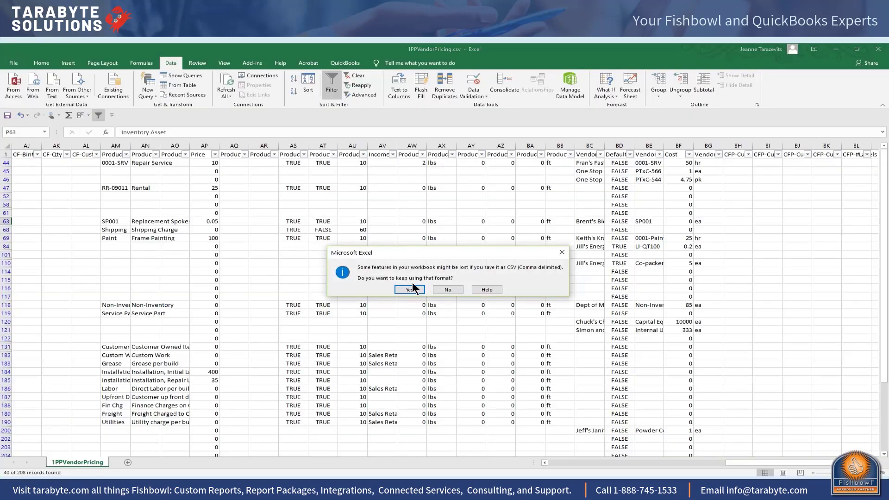
left_click(410, 289)
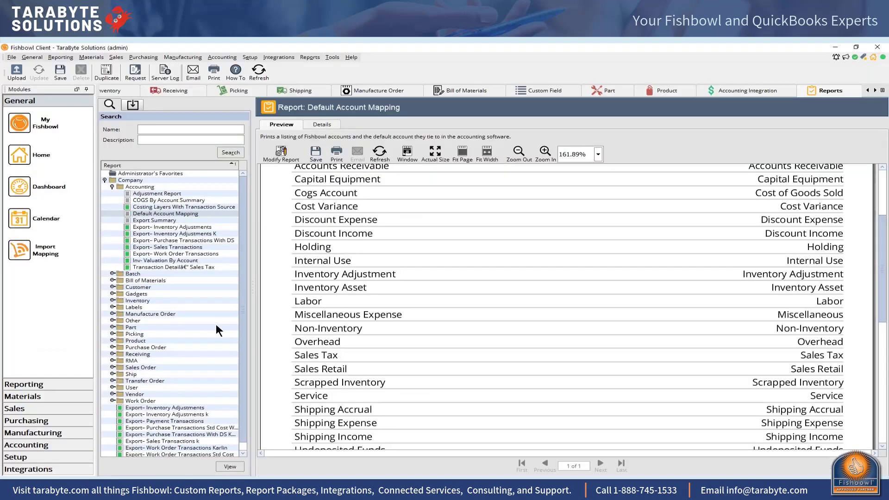
- Switch to the Fishbowl Client, start an import and choose Part Product And Vendor Pricing as the import type
left_click(11, 58)
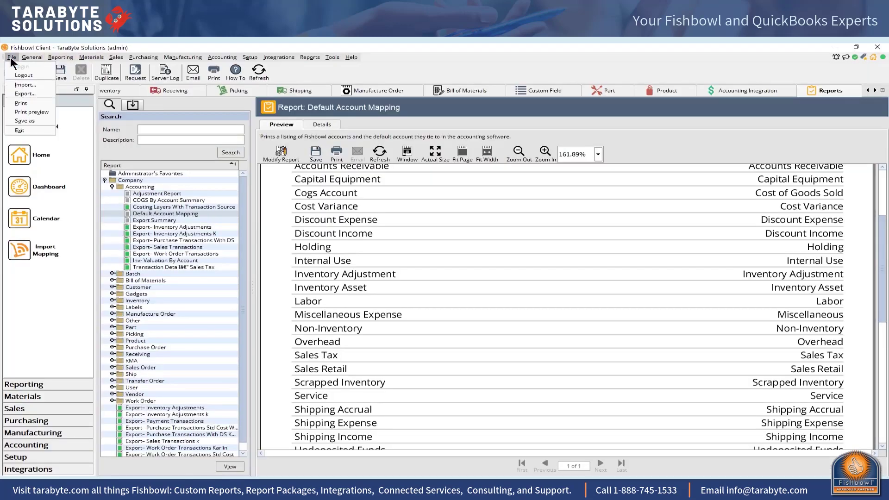
left_click(26, 85)
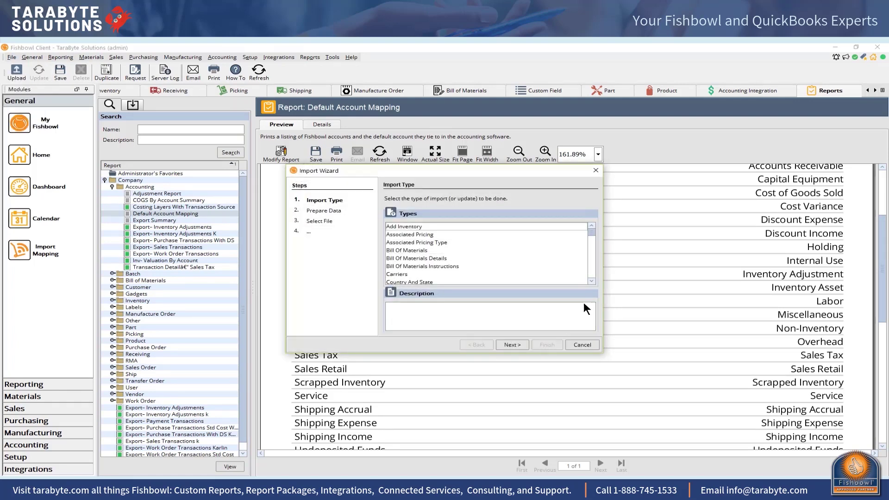
left_click_drag(592, 282, 592, 281)
left_click(459, 273)
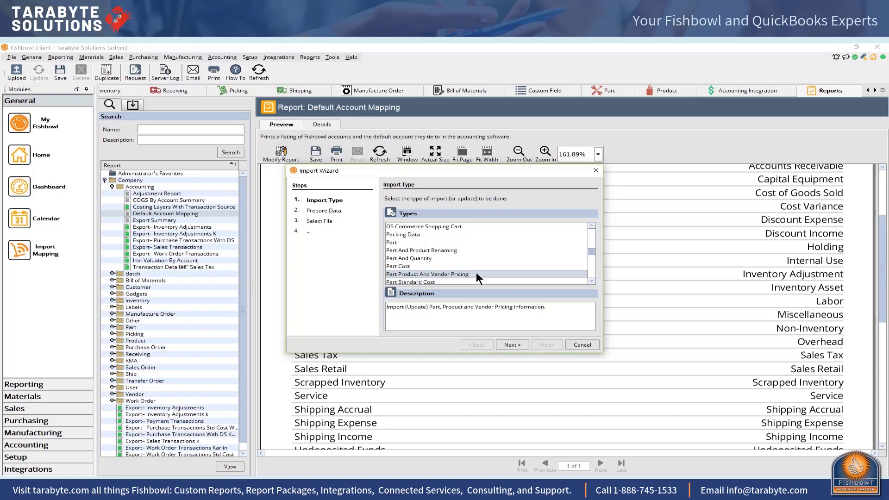
- Advance the import past the preparation instructions and browse for the file to import
left_click(512, 342)
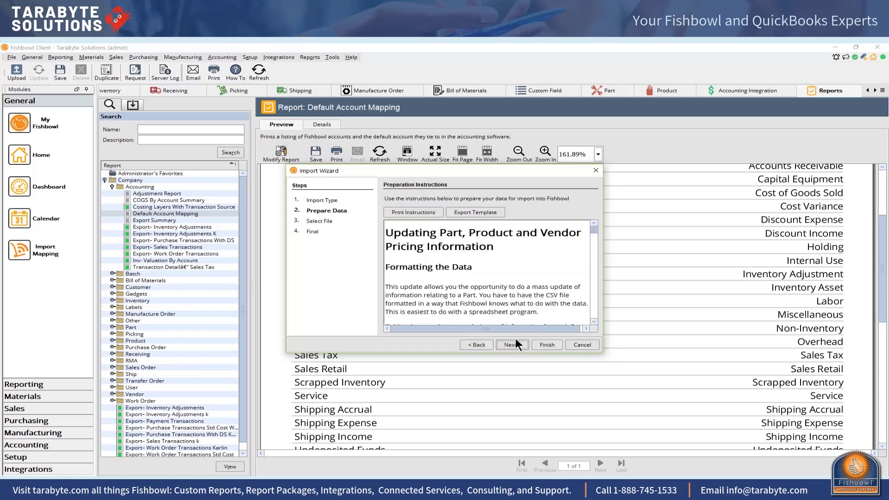
left_click(513, 342)
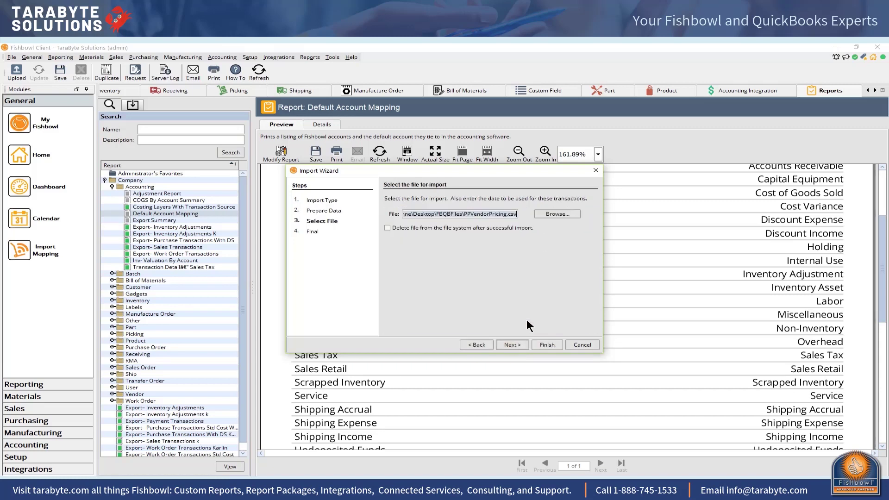
left_click(555, 212)
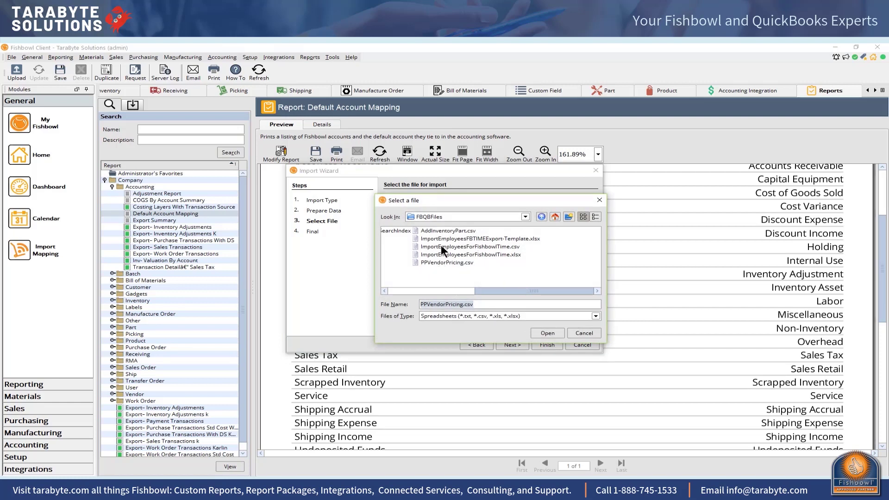
- Go up to the Desktop folder and reopen its FBQBFiles folder to locate the import file
left_click(540, 216)
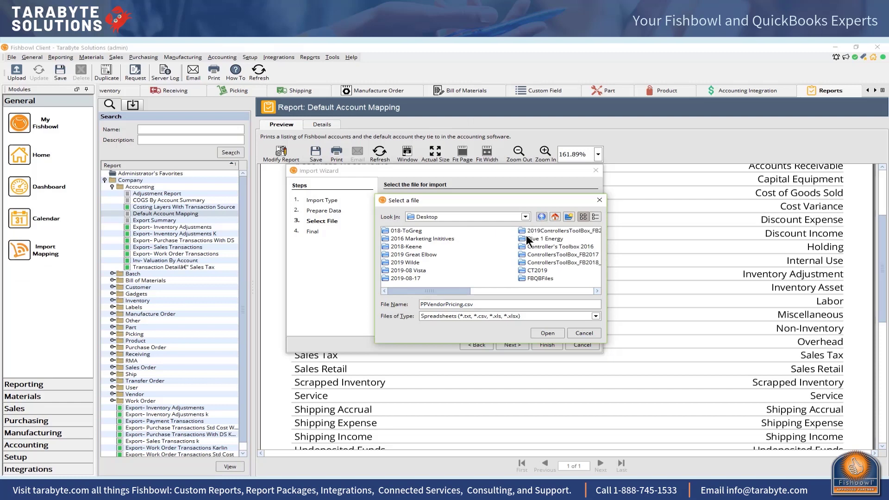
left_click_drag(462, 290, 433, 293)
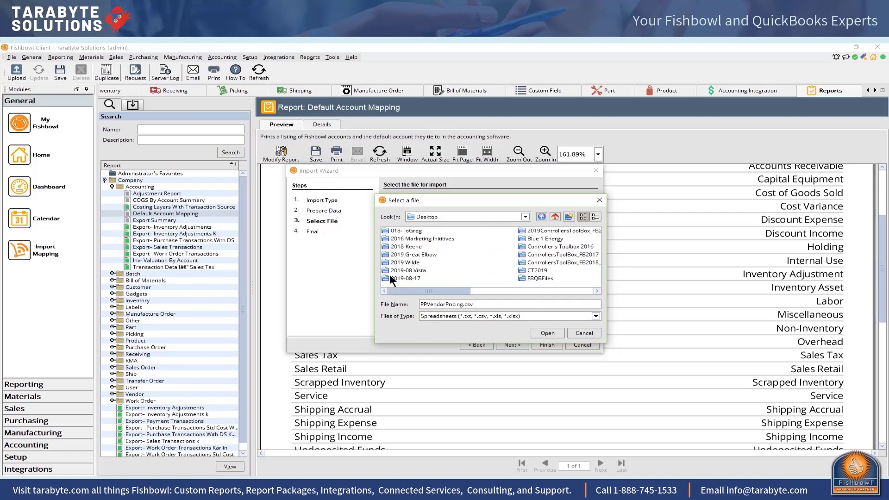
left_click(526, 217)
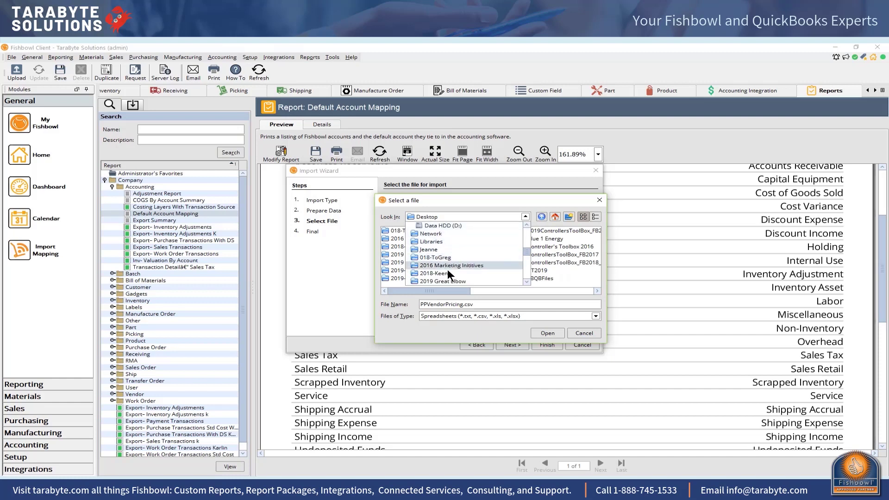
left_click(527, 281)
left_click(526, 282)
left_click(527, 281)
left_click(527, 281)
left_click(527, 282)
left_click(527, 282)
left_click(527, 282)
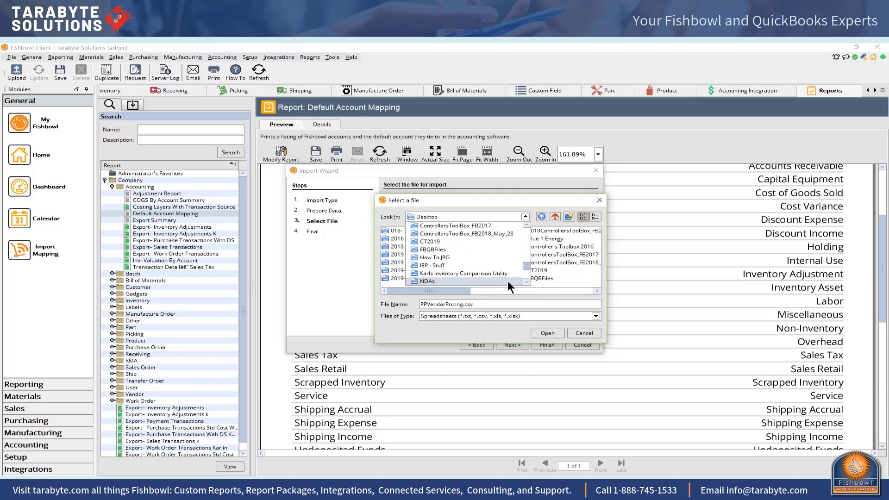
left_click(437, 249)
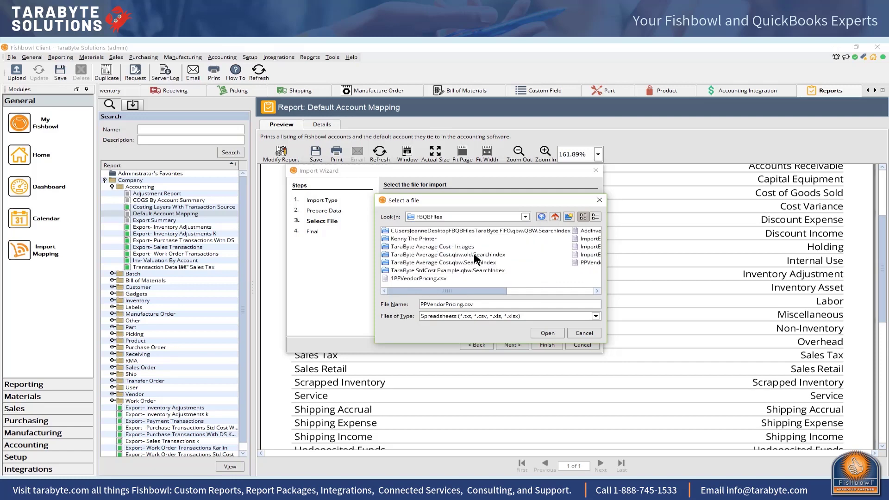
- Choose 1PPVendorPricing.csv as the import file, run the import and dismiss the completion message
left_click(419, 279)
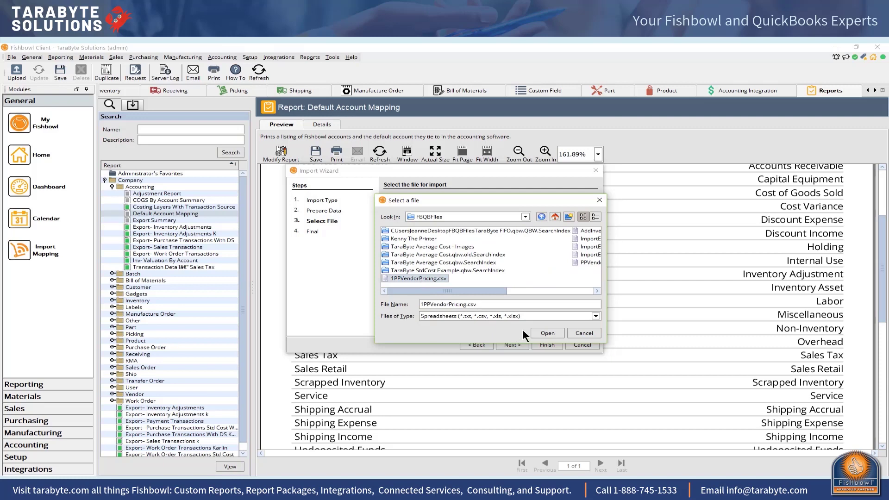
left_click(544, 333)
left_click(518, 345)
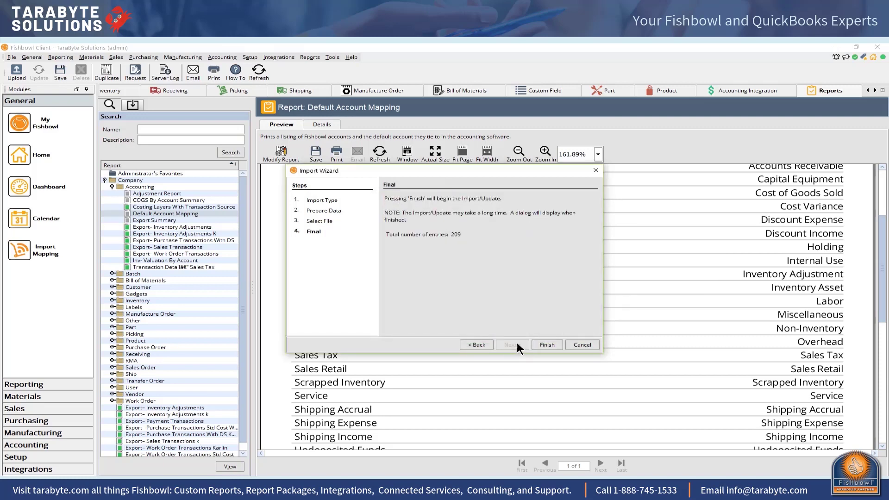
left_click(538, 343)
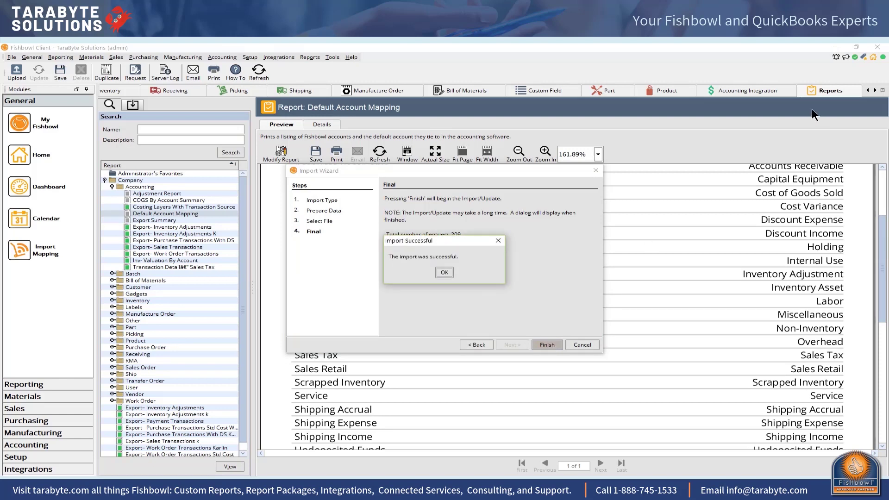
left_click(444, 271)
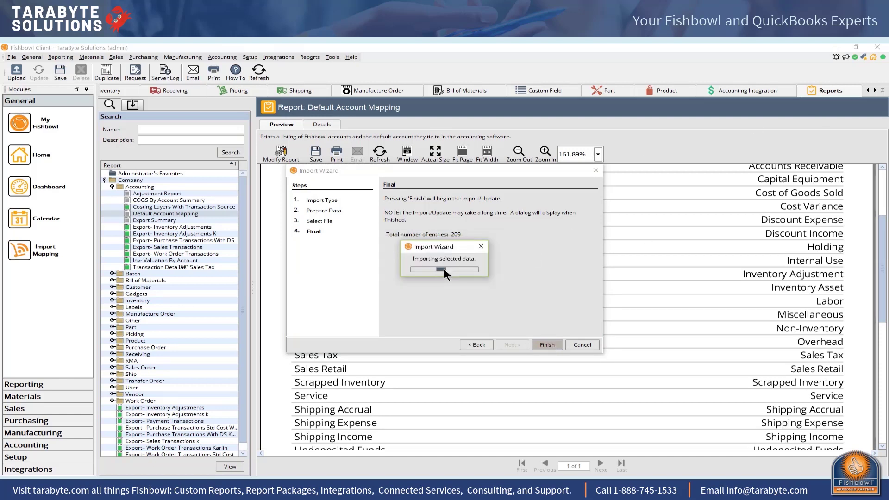